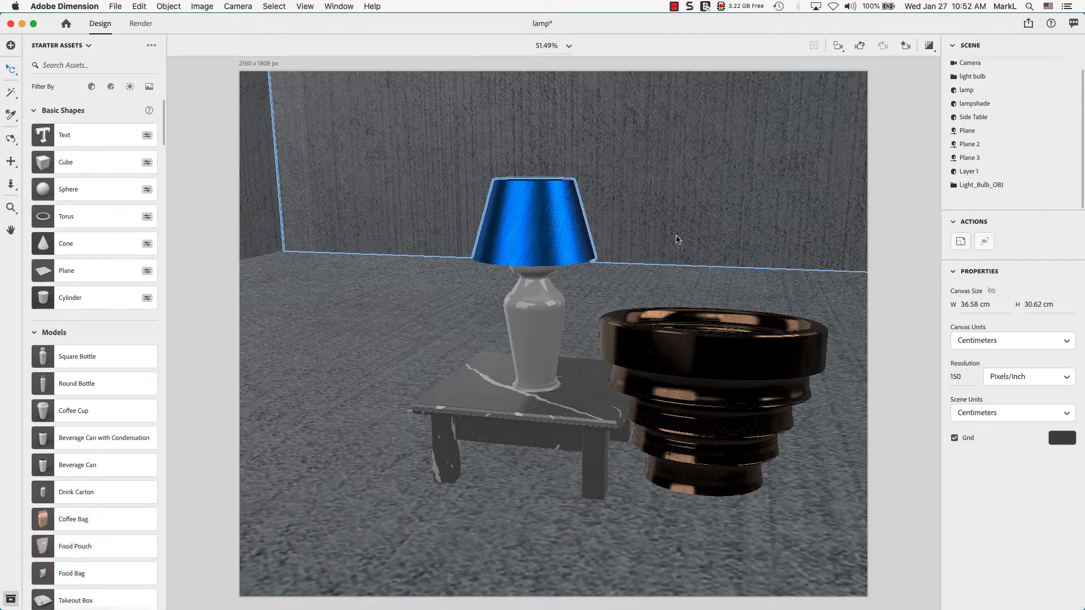
Step: Rotate the blue lampshade to 170° and the bronze ribbed pot to 176° around the X axis
left_click(551, 338)
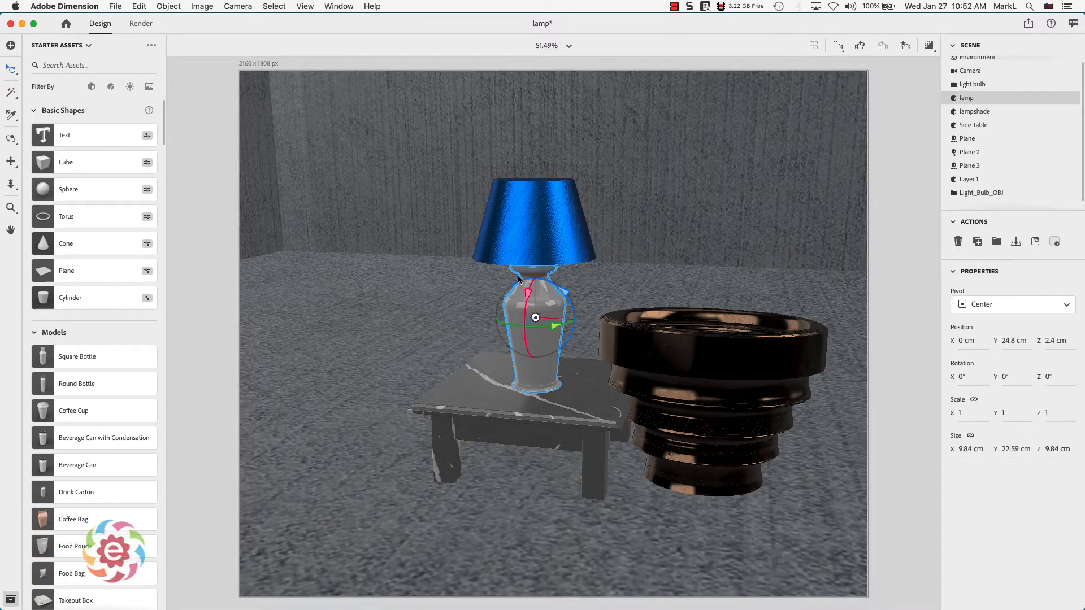
left_click(542, 224)
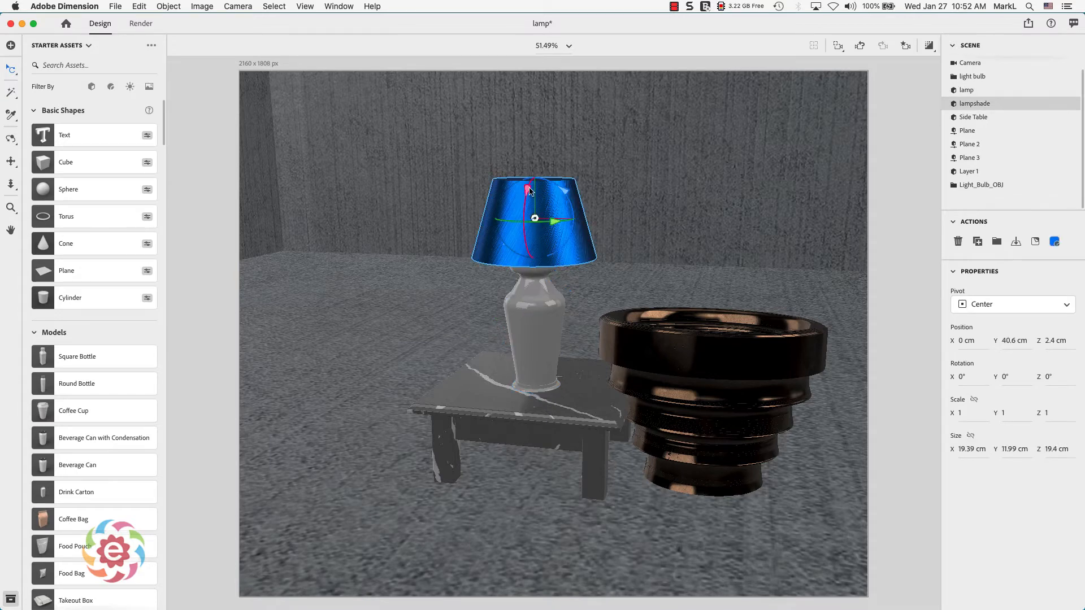
mouse_move(530, 190)
left_mouse_down()
mouse_move(551, 110)
mouse_move(529, 174)
left_mouse_up()
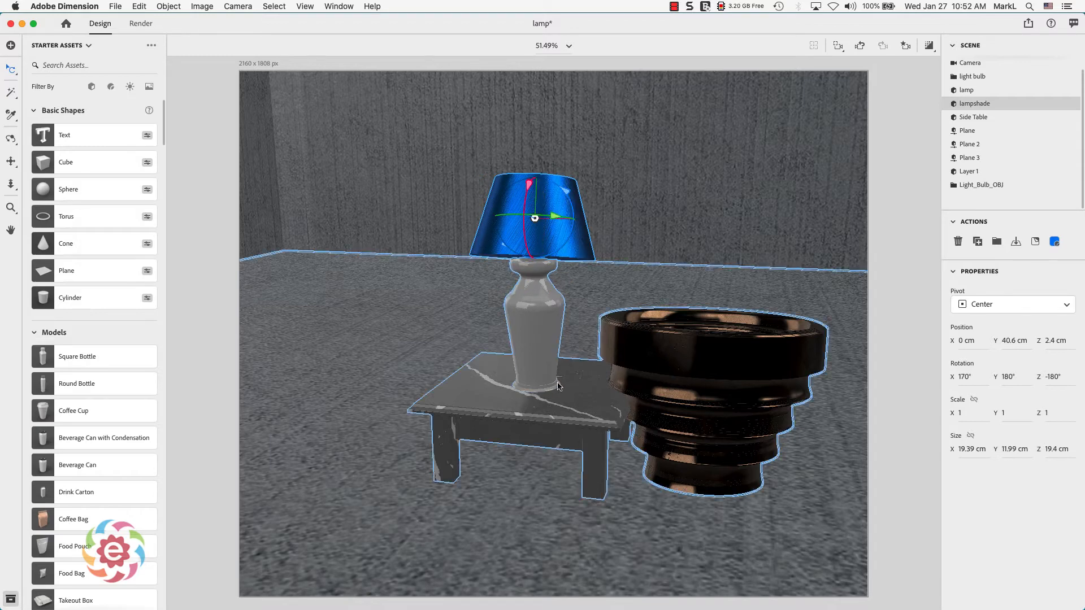
left_click(705, 369)
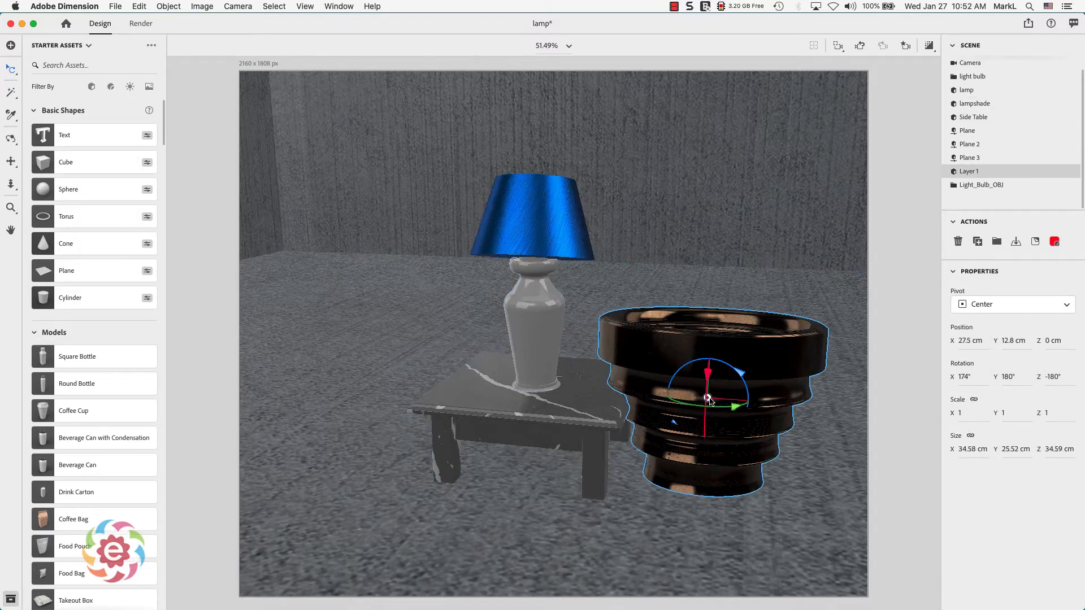
mouse_move(707, 373)
left_mouse_down()
mouse_move(697, 428)
mouse_move(704, 354)
mouse_move(704, 374)
left_mouse_up()
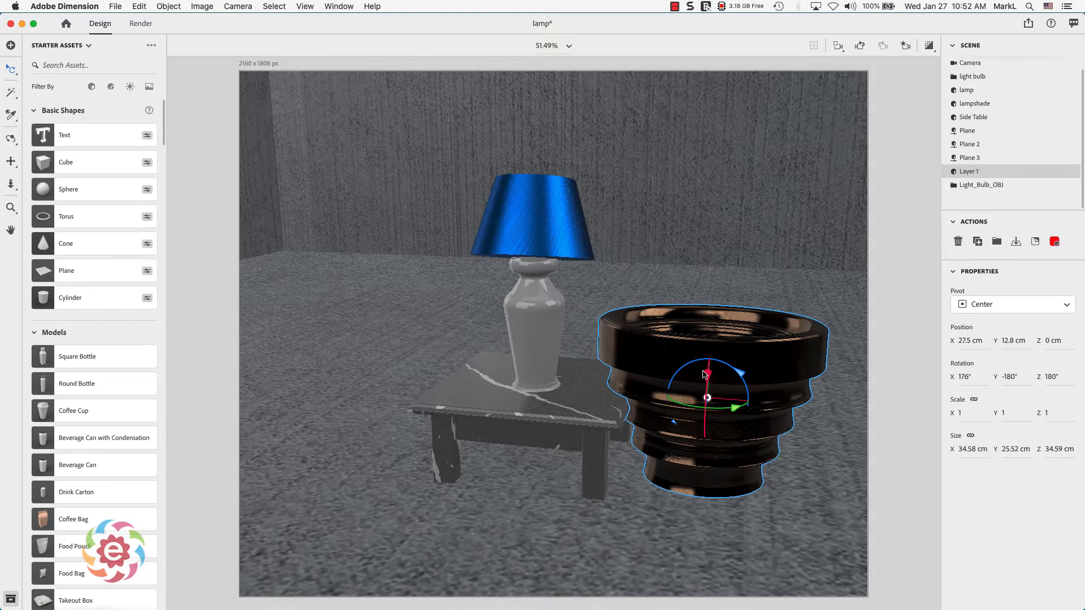
Step: Quit Dimension without saving the changes to lamp.dn and switch to Photoshop
key("super+q")
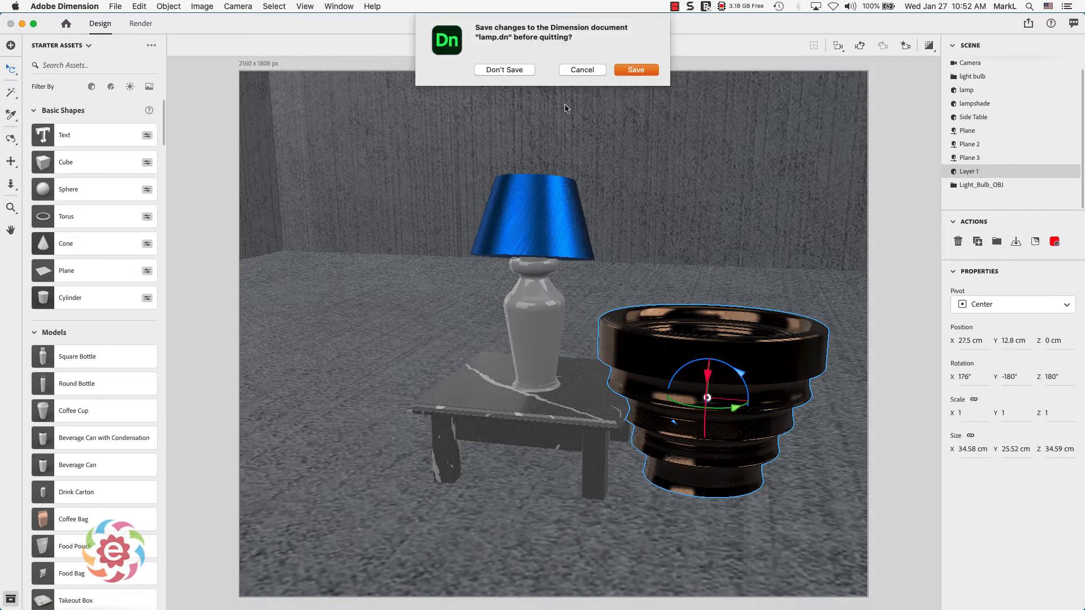
left_click(504, 69)
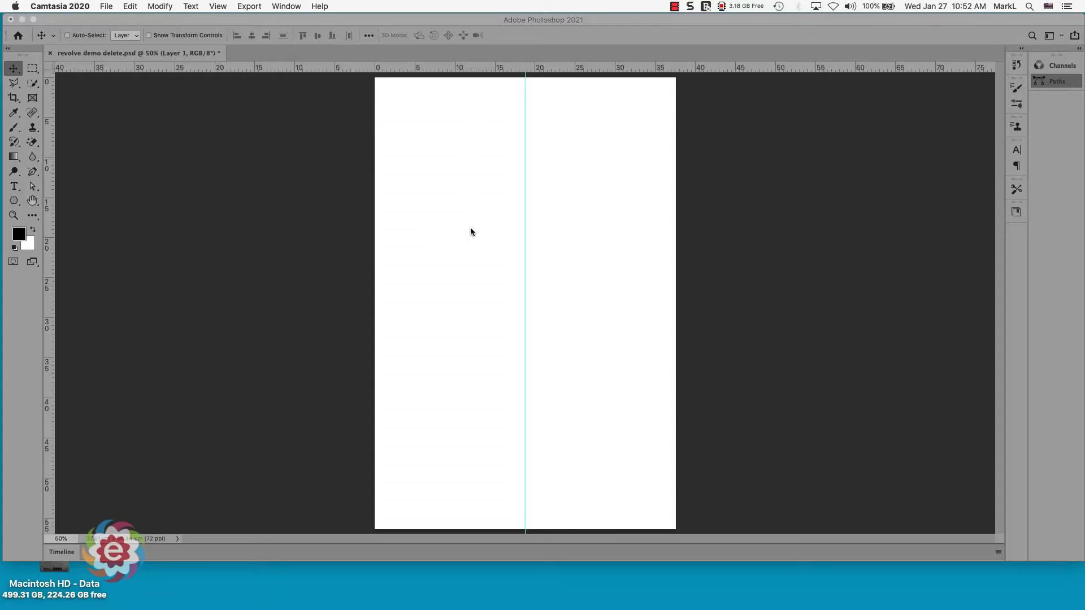
left_click(729, 286)
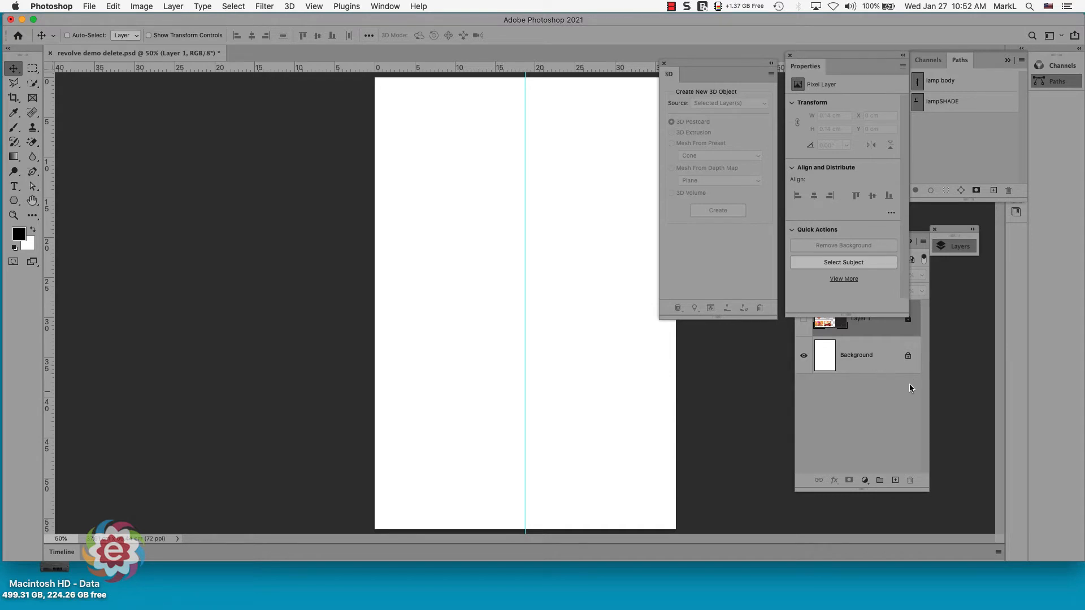
Step: Add a new empty layer above Layer 1 and collapse the layer list out of the way
left_click(901, 428)
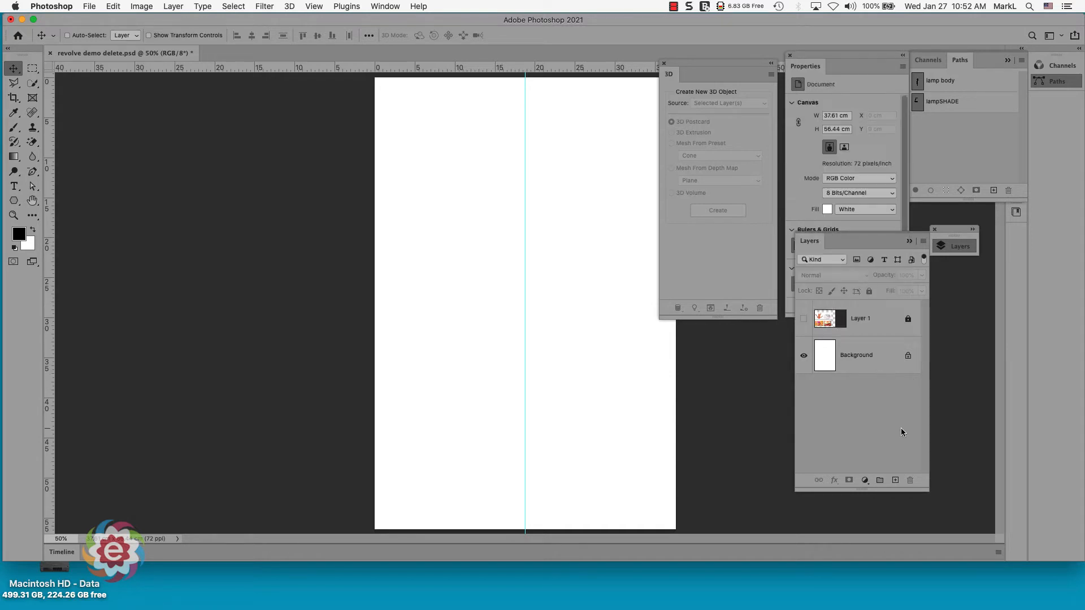
left_click(896, 481)
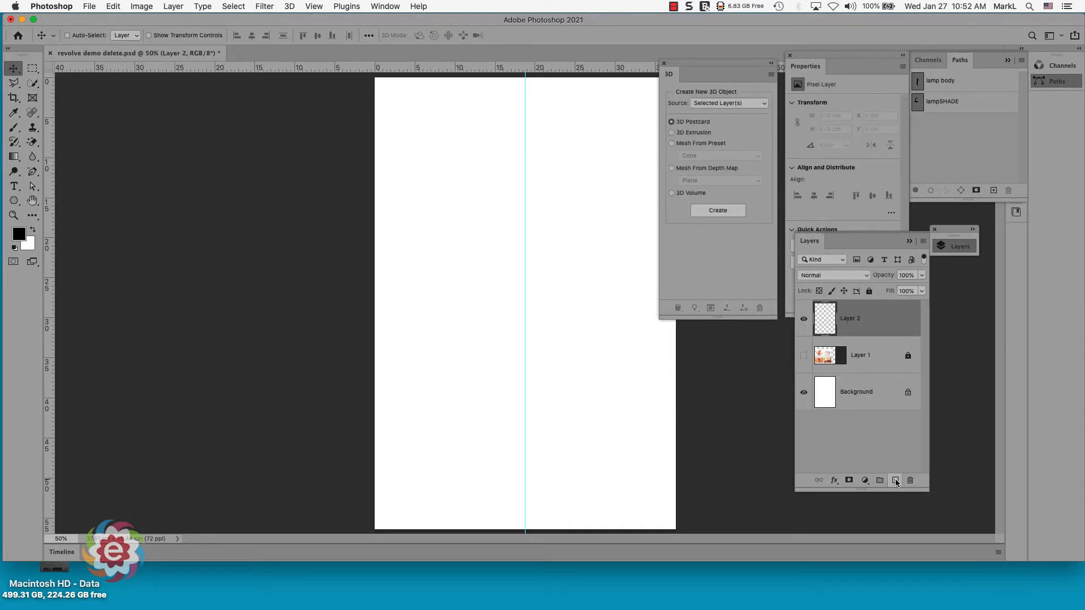
left_click(807, 245)
left_click(807, 244)
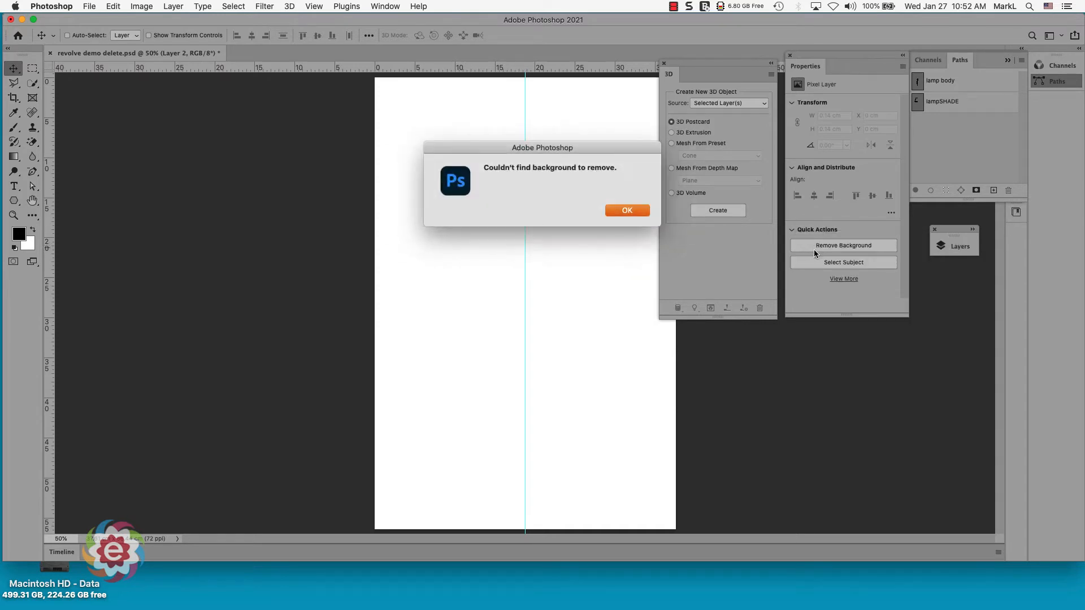
left_click(626, 208)
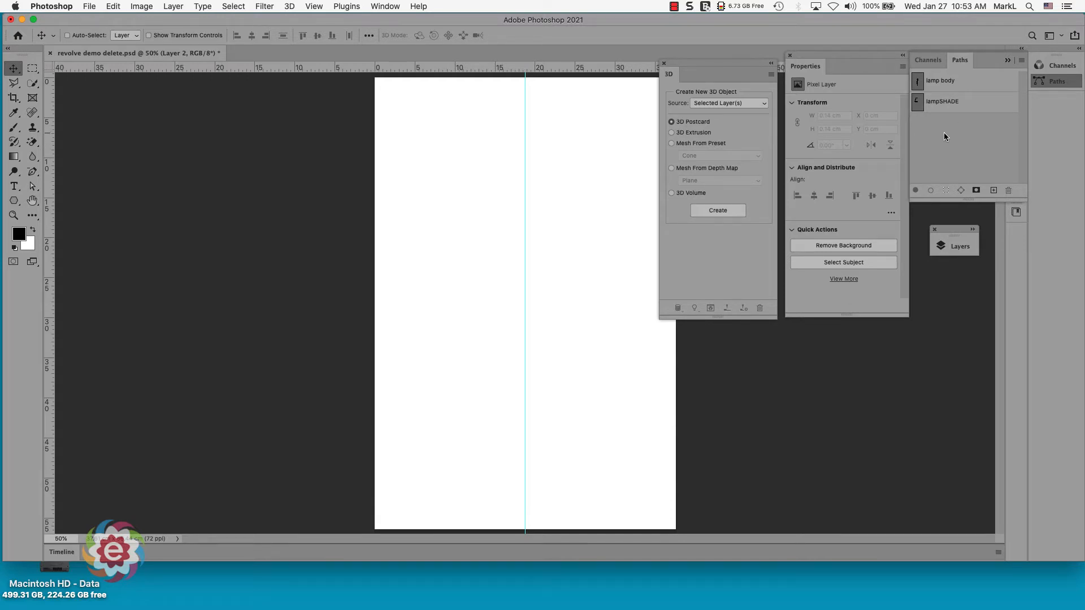
Step: Select the saved lamp body path and display its anchor points at 100% zoom
left_click(947, 82)
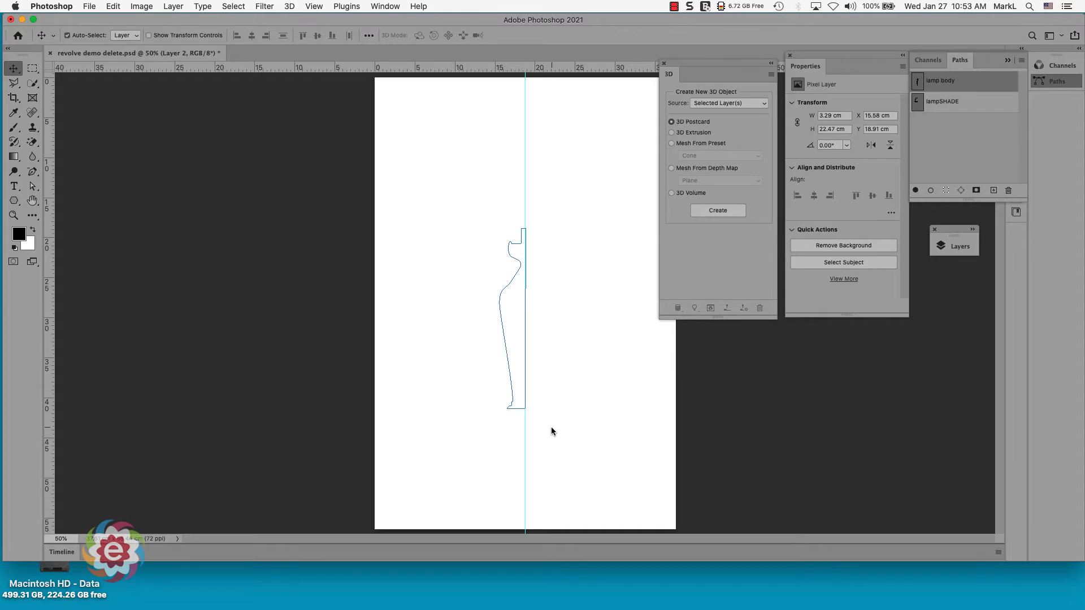
key("super+1")
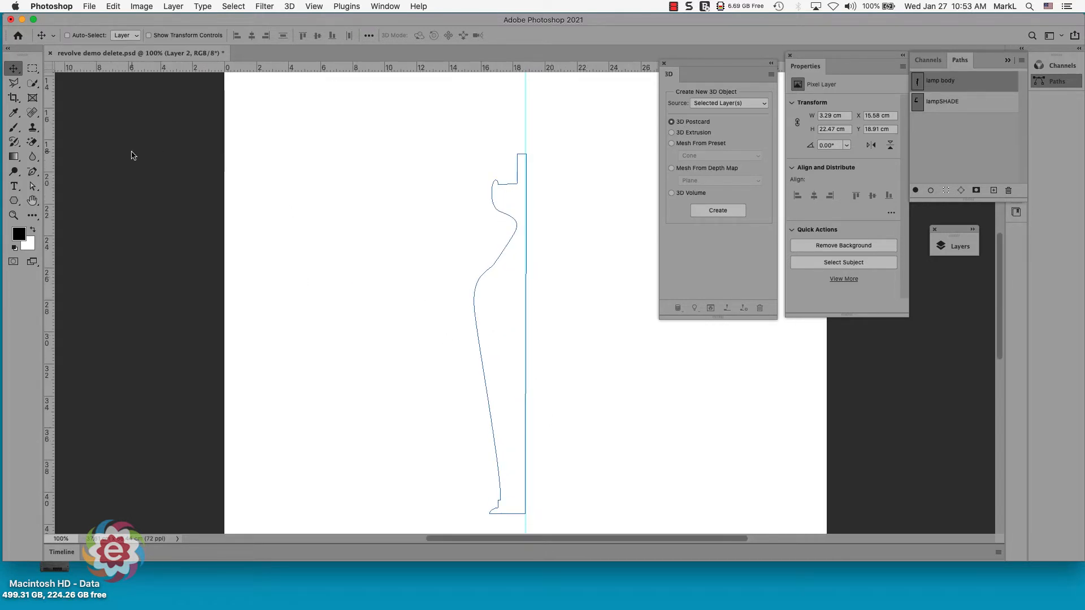
left_click(34, 171)
right_click(34, 172)
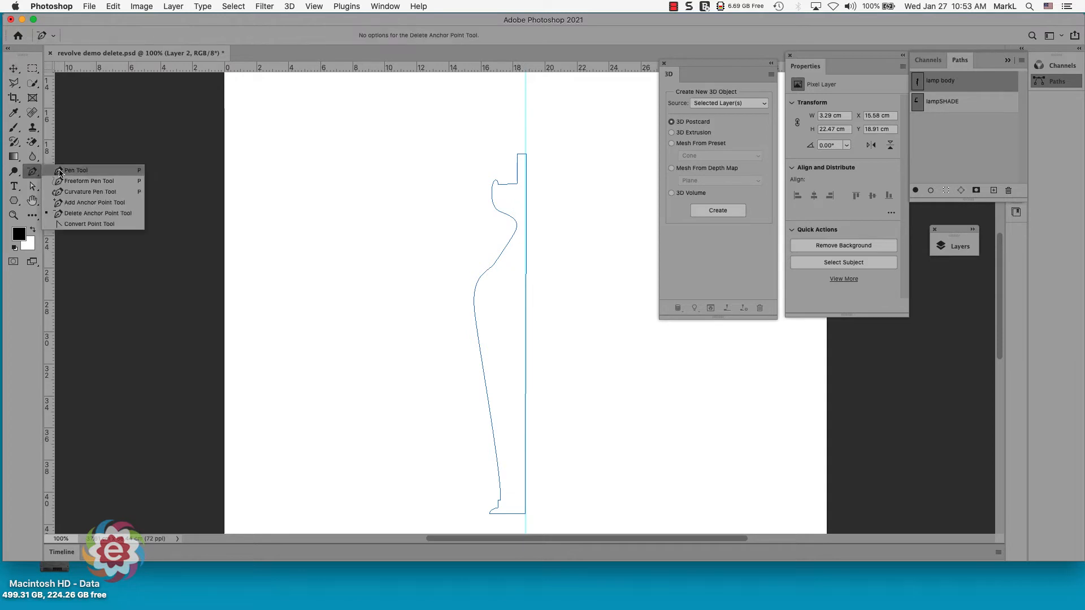
left_click(63, 174)
left_click(31, 188)
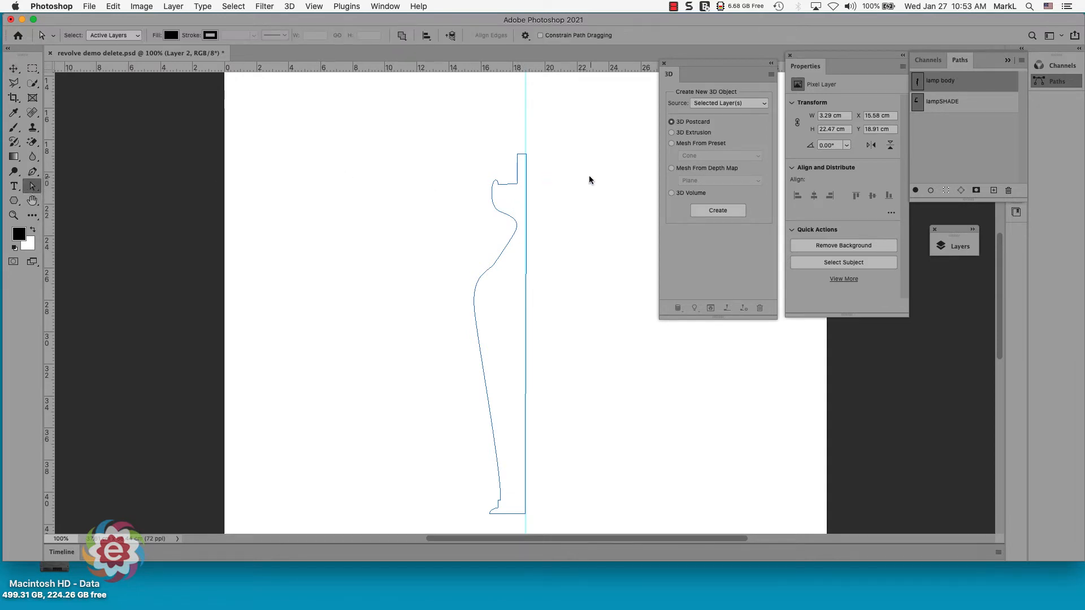
left_click(490, 197)
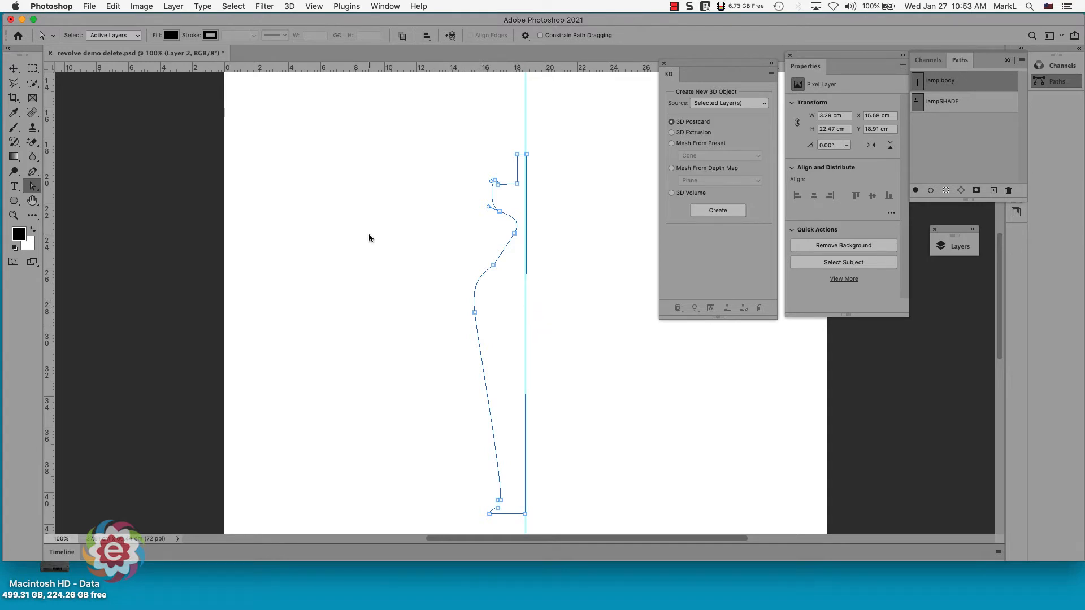
Step: Create a 3D extrusion from the selected lamp body path with an extrusion depth of 0 cm
left_click(14, 70)
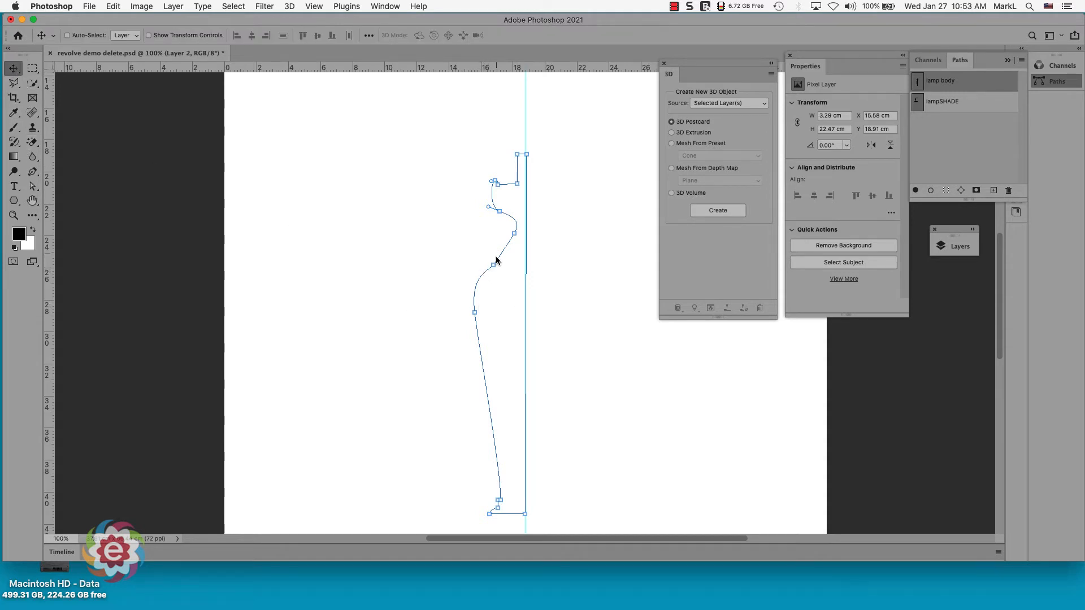
left_click(289, 5)
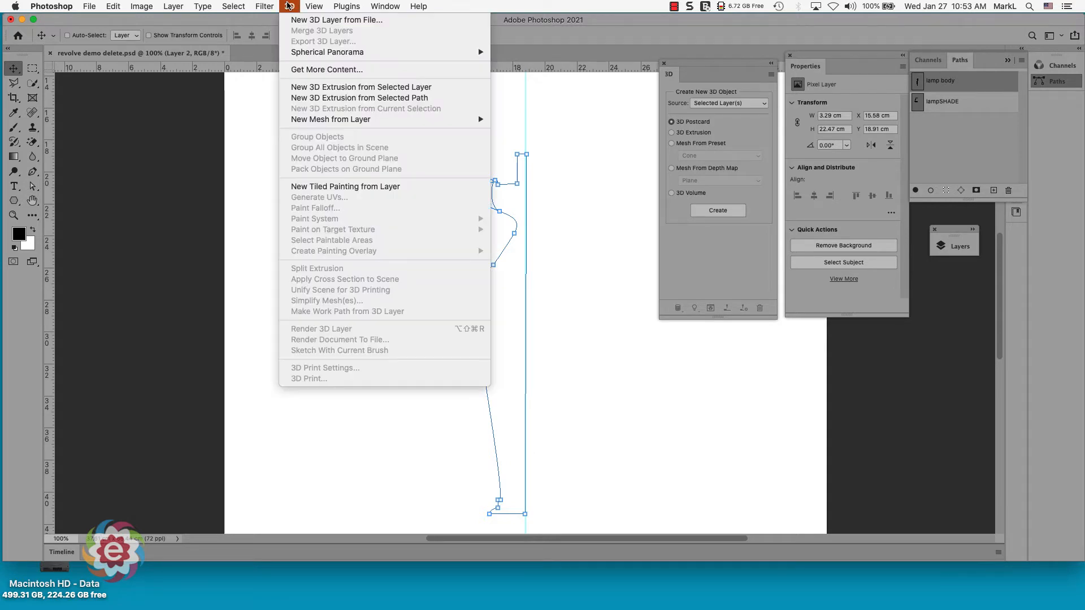
left_click(307, 99)
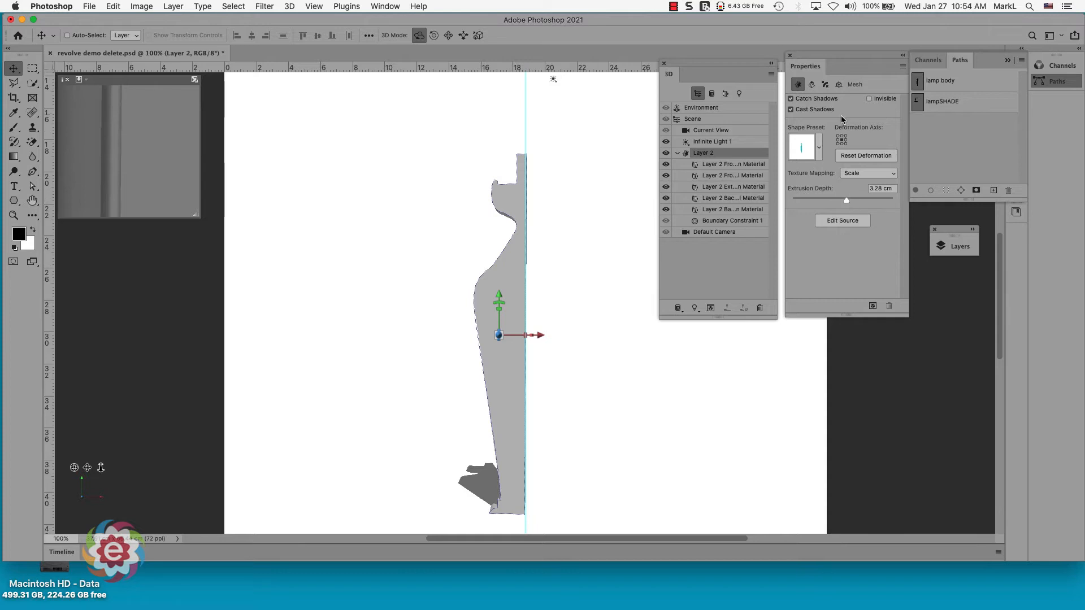
left_click(877, 188)
type("0")
key("Return")
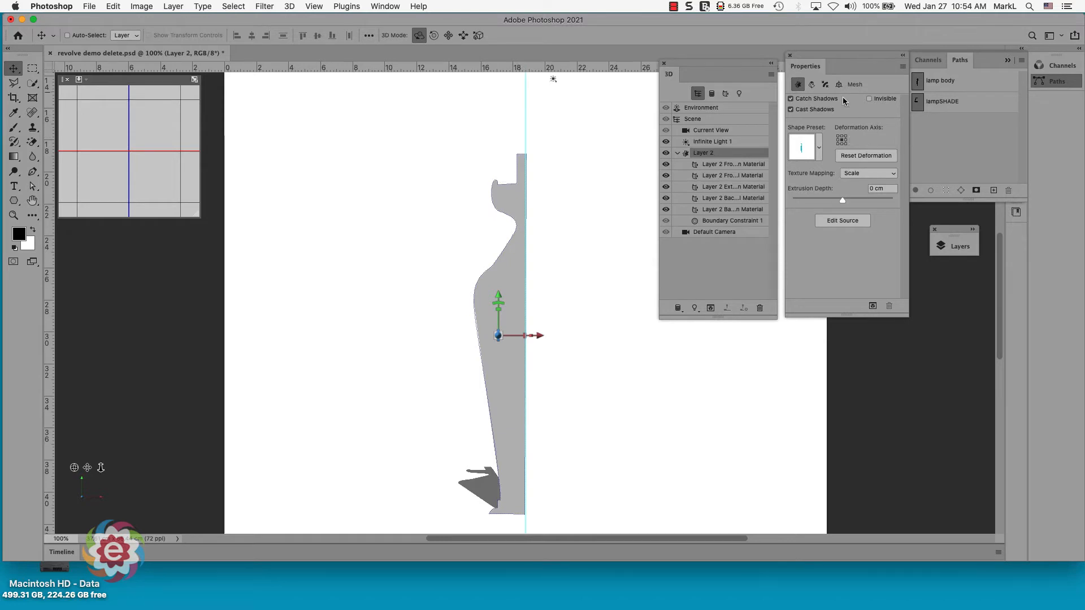
Step: Revolve the lamp profile by bending it to a horizontal angle of 360° about the right-centre deformation axis
left_click(811, 84)
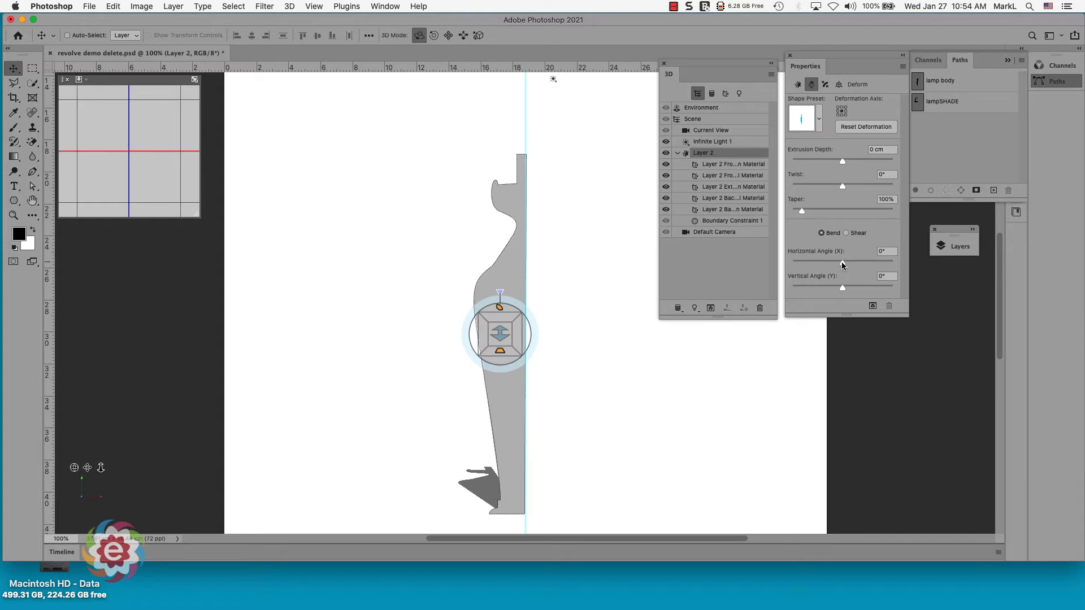
left_click_drag(842, 262, 911, 263)
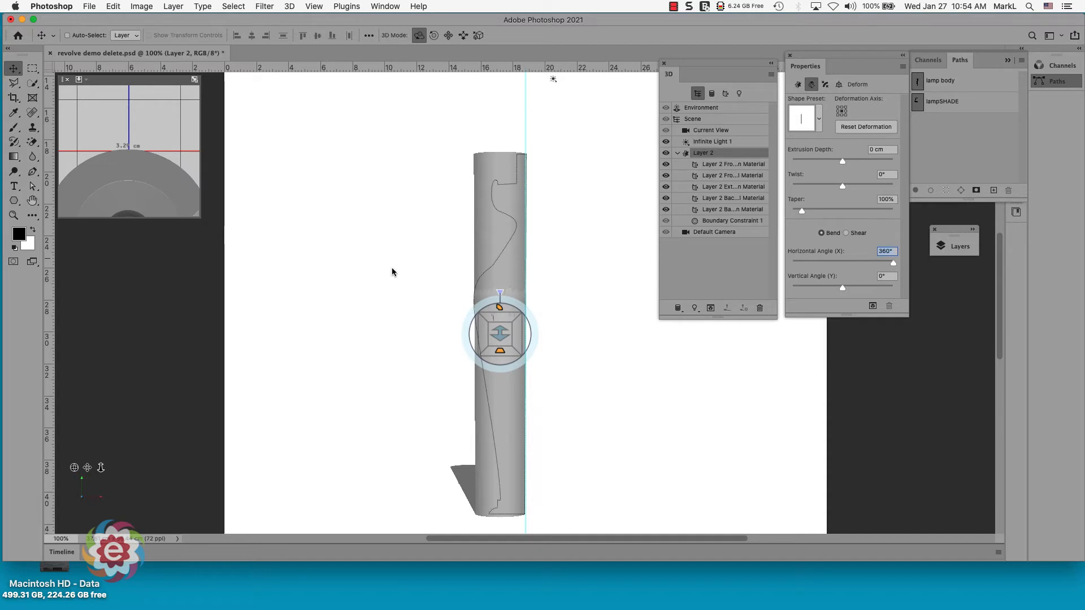
left_click_drag(115, 173, 117, 122)
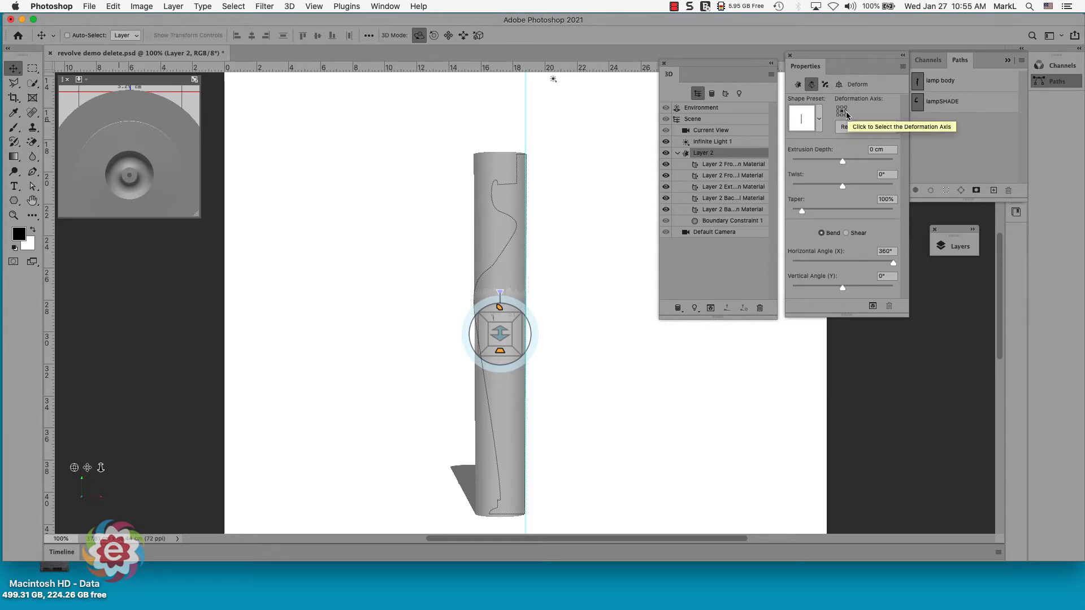
left_click(846, 110)
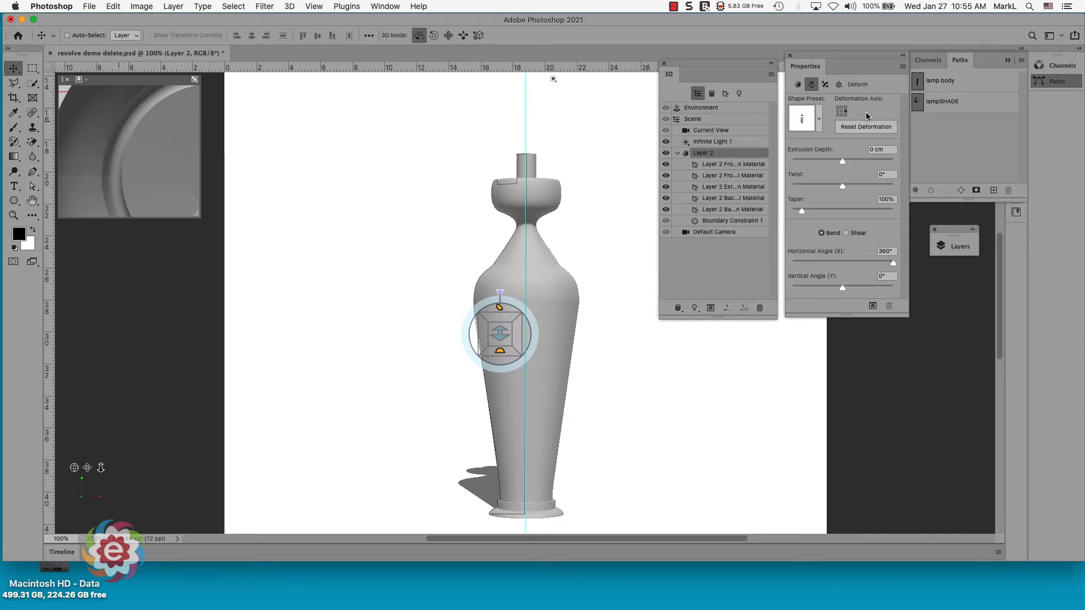
Step: Open the revolved lamp body's source path for editing and compare it with the 3D model
left_click(798, 85)
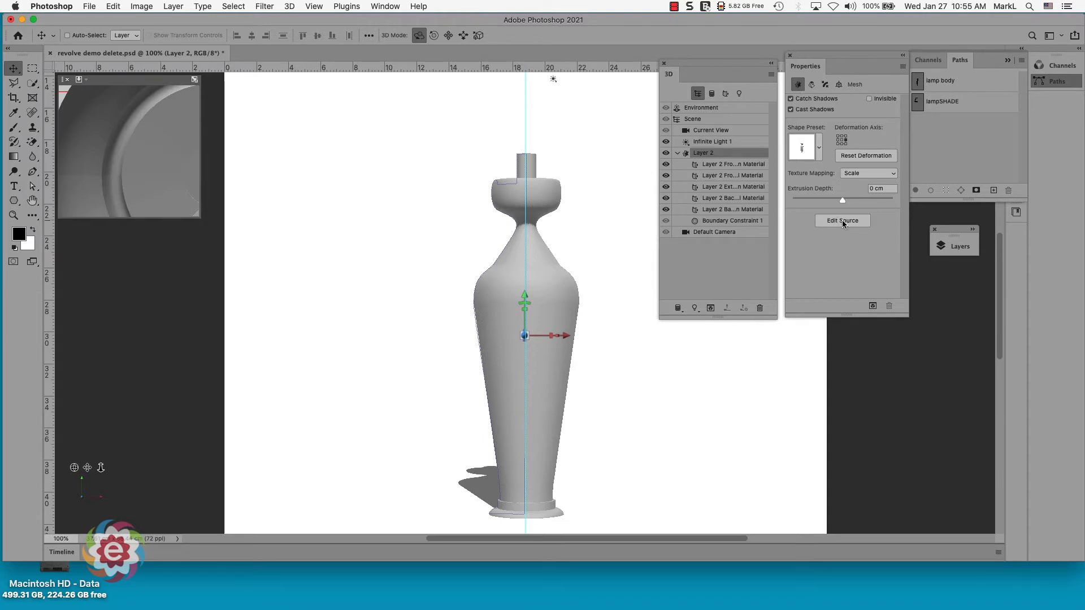
left_click(843, 221)
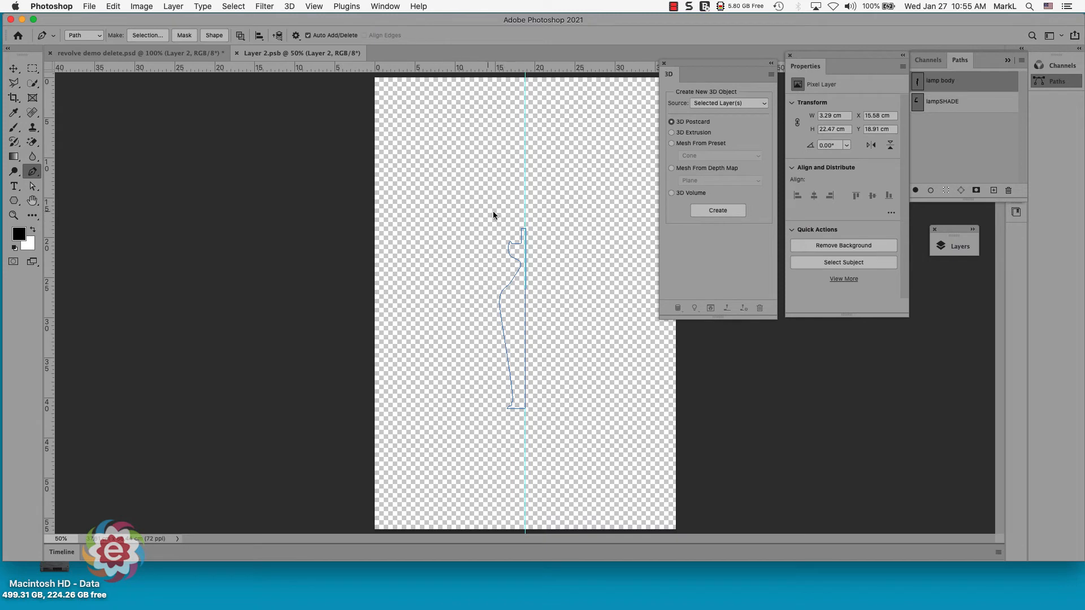
scroll(528, 259, "up", 2)
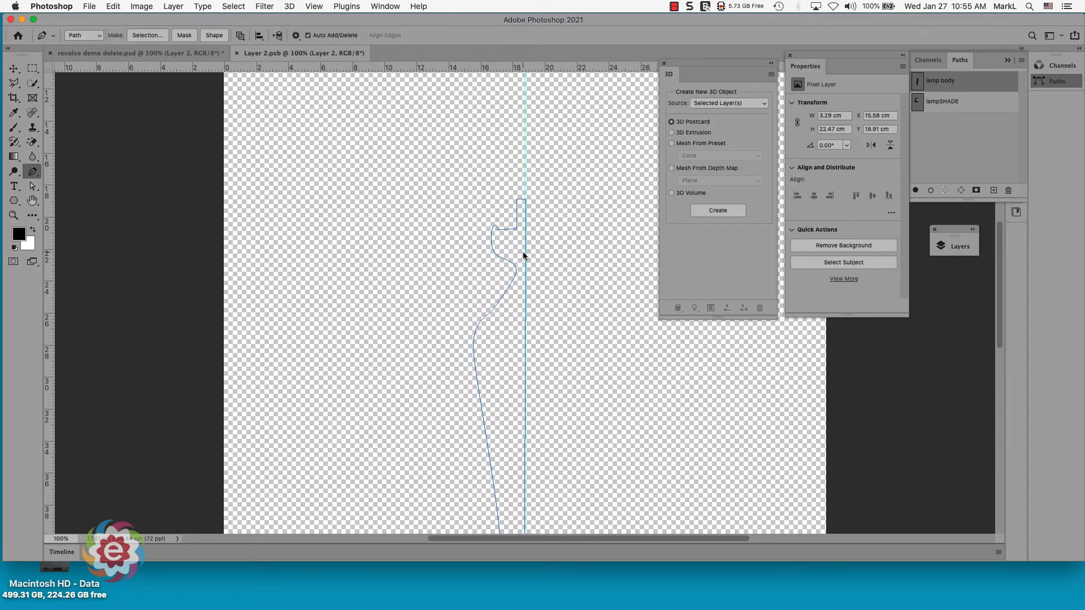
scroll(524, 255, "up", 1)
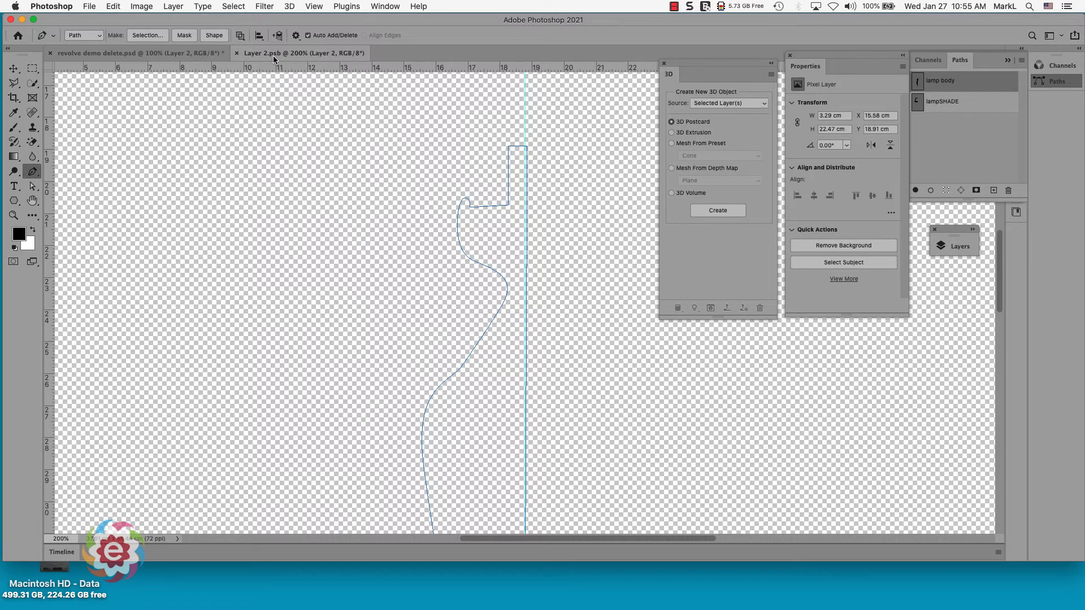
left_click(194, 55)
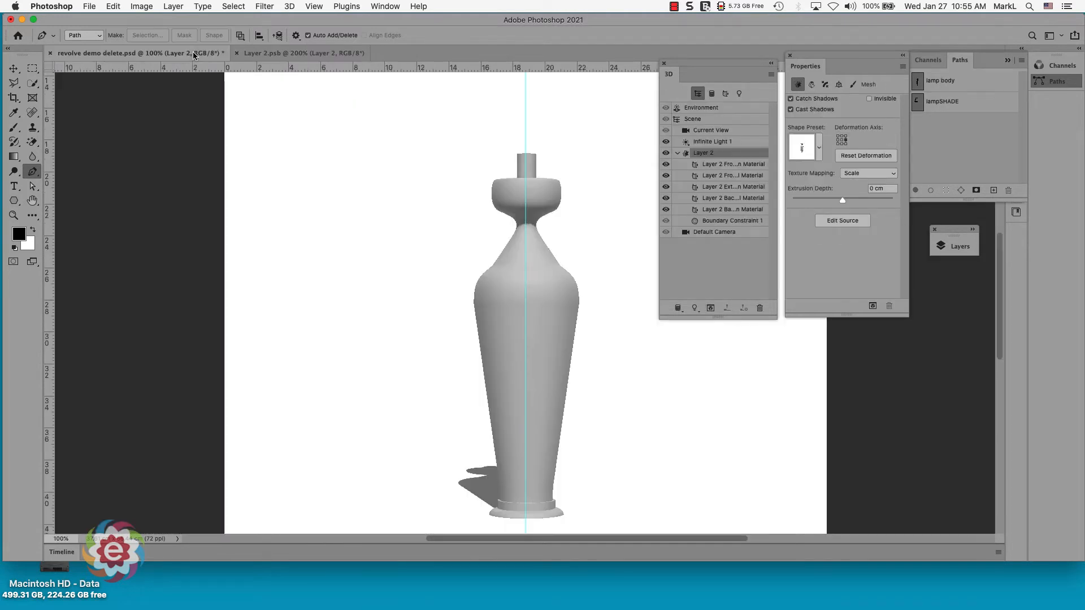
left_click(269, 52)
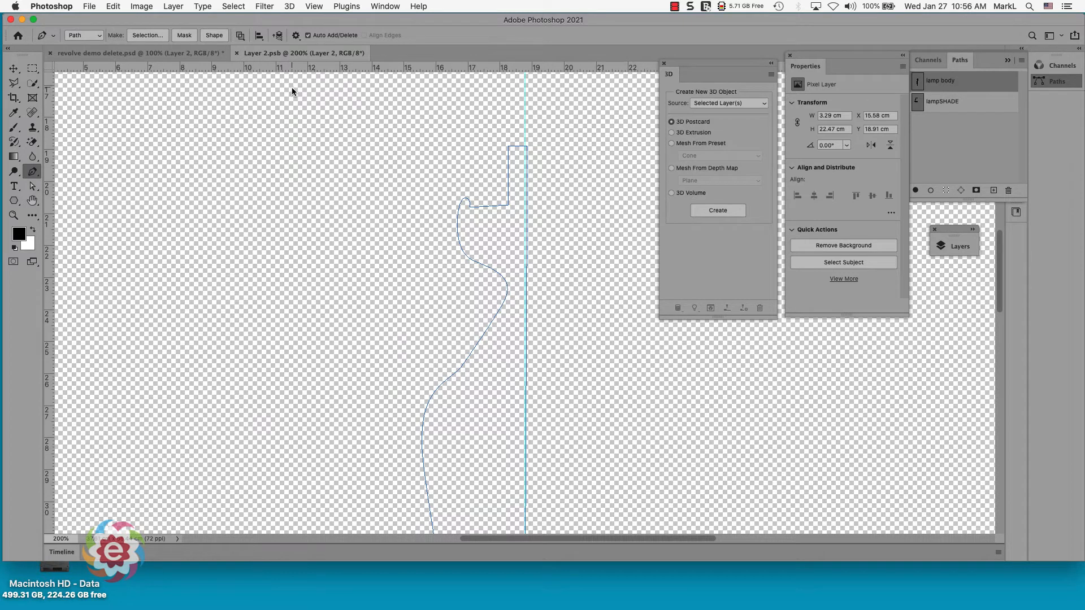
Step: Arrange Layer 2.psb and revolve demo delete.psd side by side as 2-up Vertical and collapse the 3D settings
left_click(377, 6)
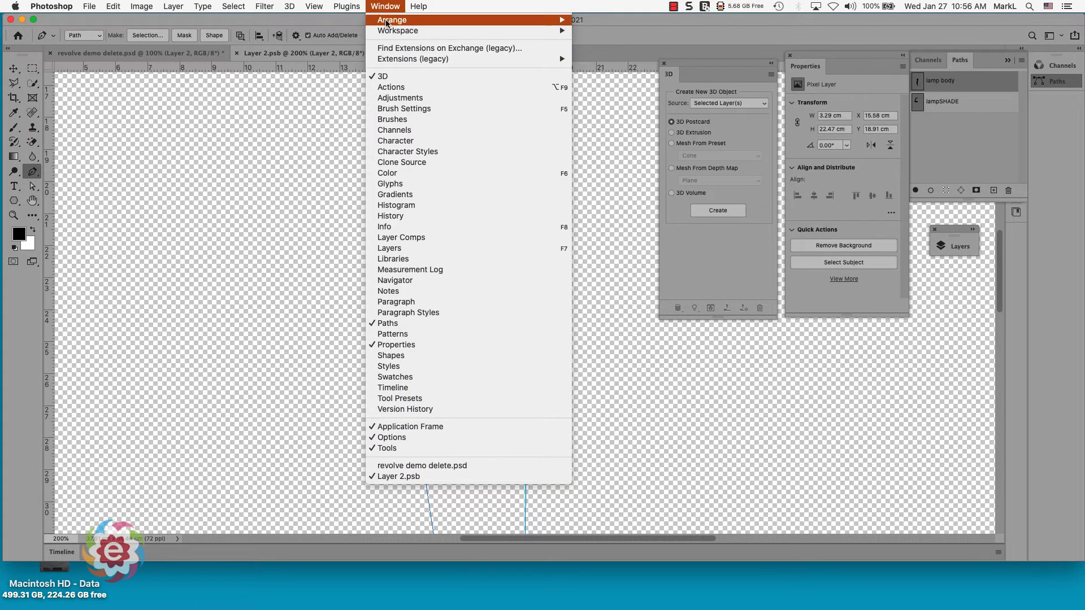
mouse_move(387, 21)
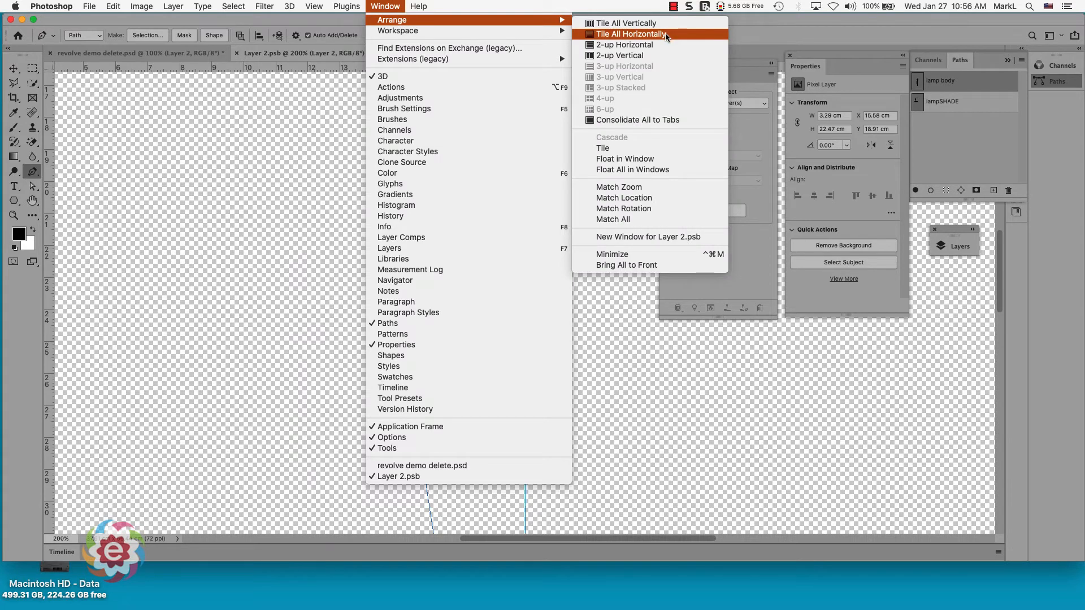
left_click(662, 55)
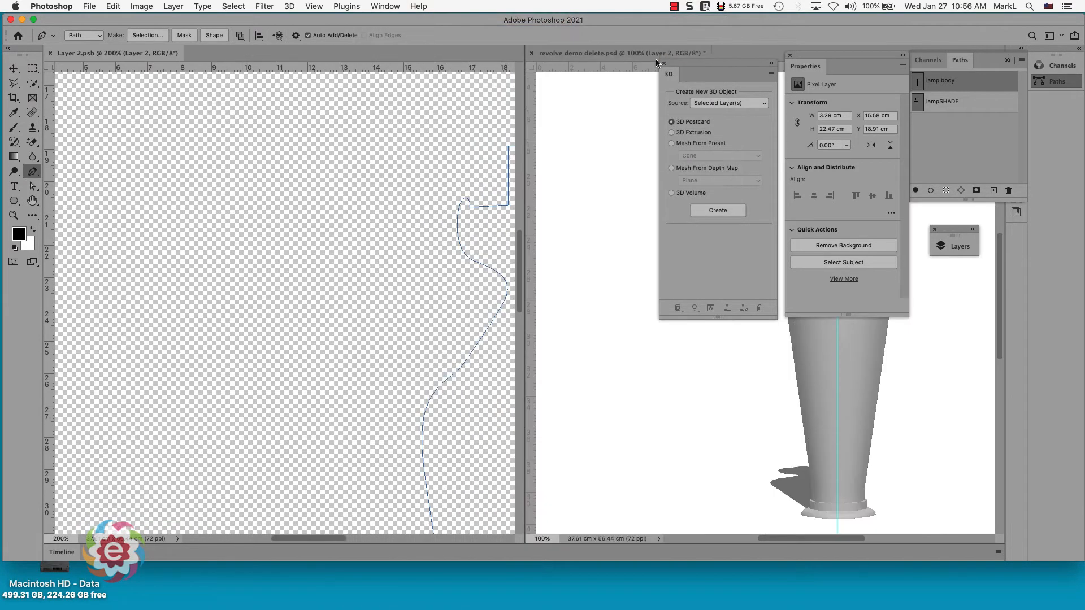
double_click(700, 60)
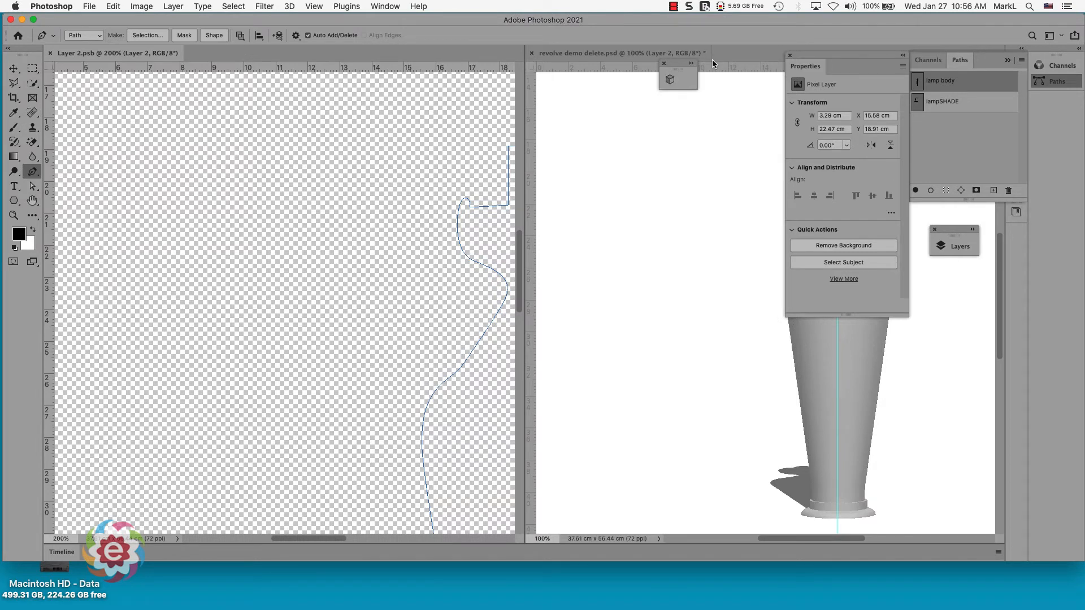
Step: Bring the lamp body path's neck into view and nudge its top outer anchor point slightly outward with the Direct Selection tool
double_click(806, 58)
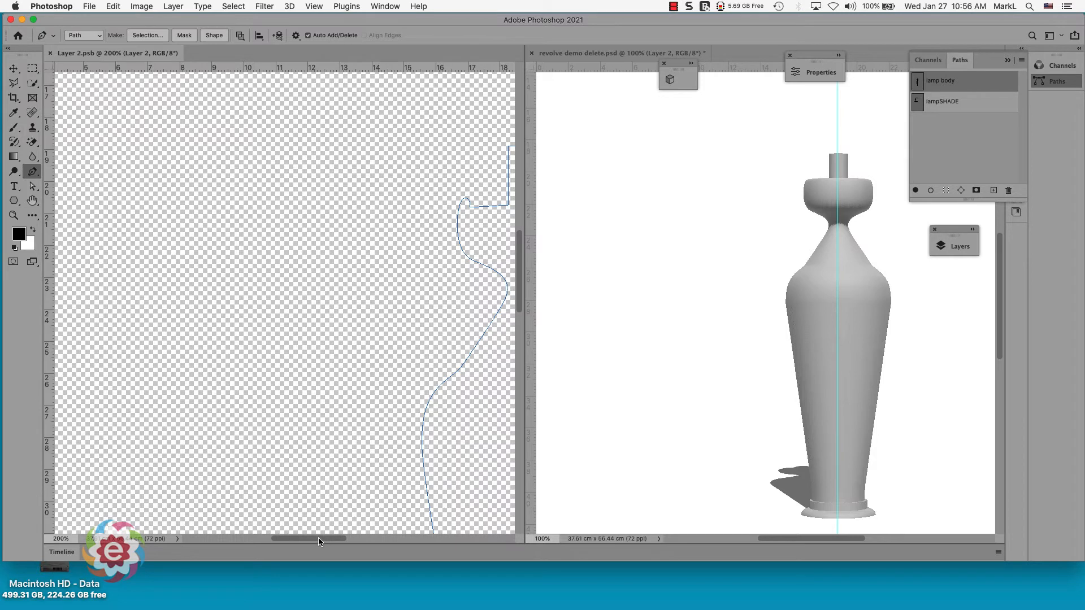
left_click_drag(318, 539, 355, 538)
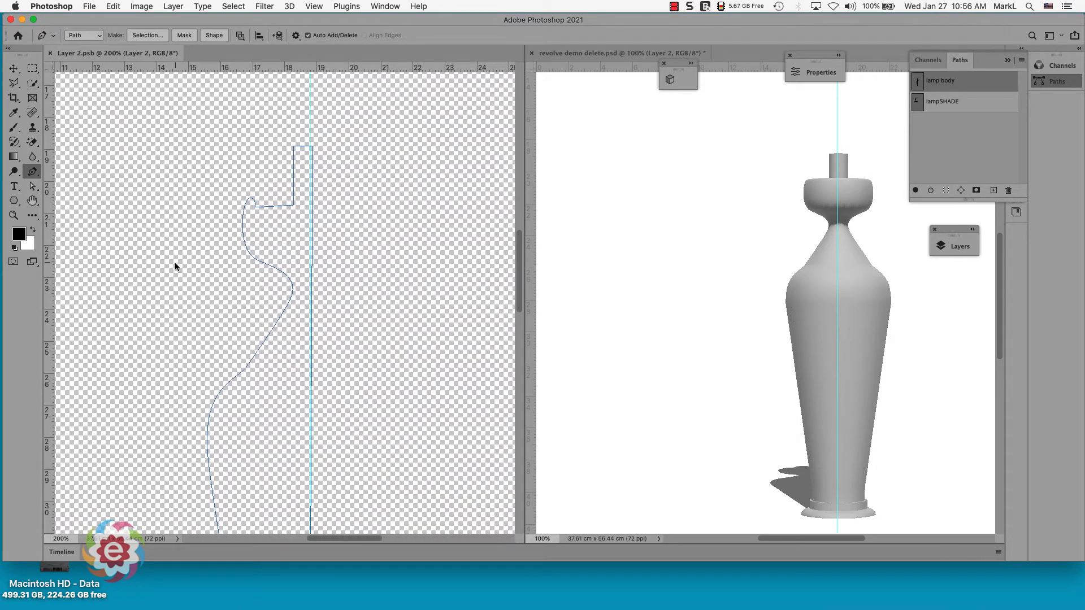
left_click(31, 187)
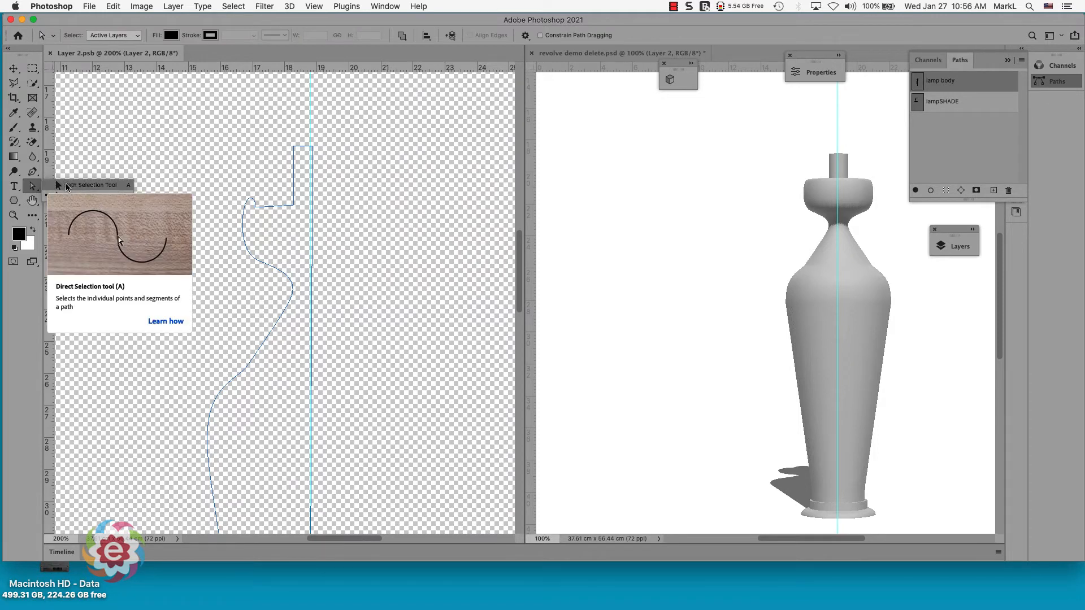
left_click(101, 197)
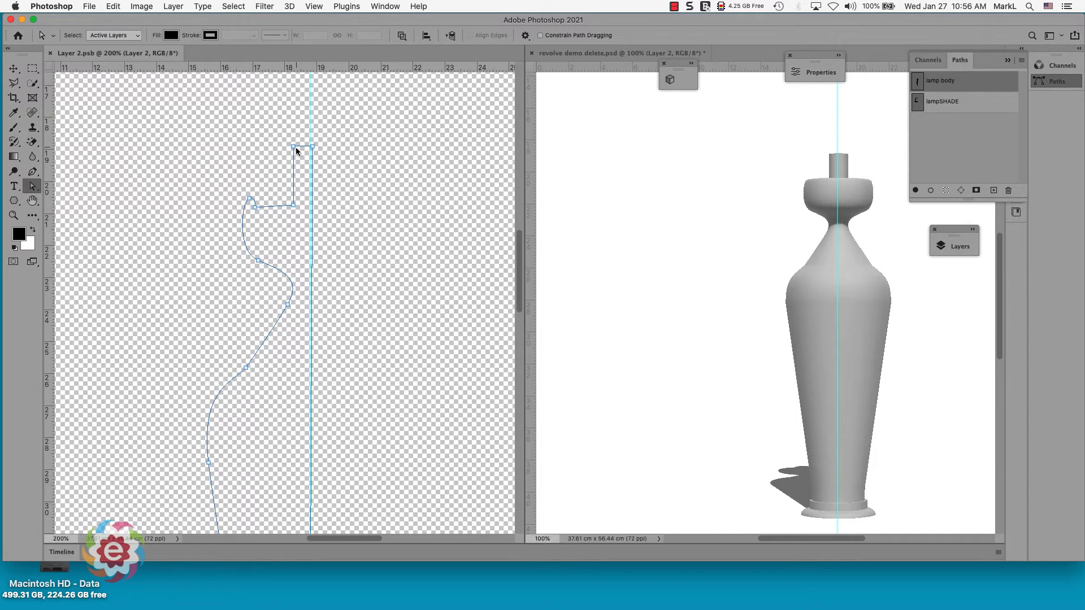
mouse_move(293, 146)
left_mouse_down()
mouse_move(252, 151)
mouse_move(282, 167)
mouse_move(267, 144)
mouse_move(291, 147)
left_mouse_up()
Step: Remove the neck's top outer and inner corner anchor points with the Delete Anchor Point tool, keeping the top point on the centre line
left_click(34, 173)
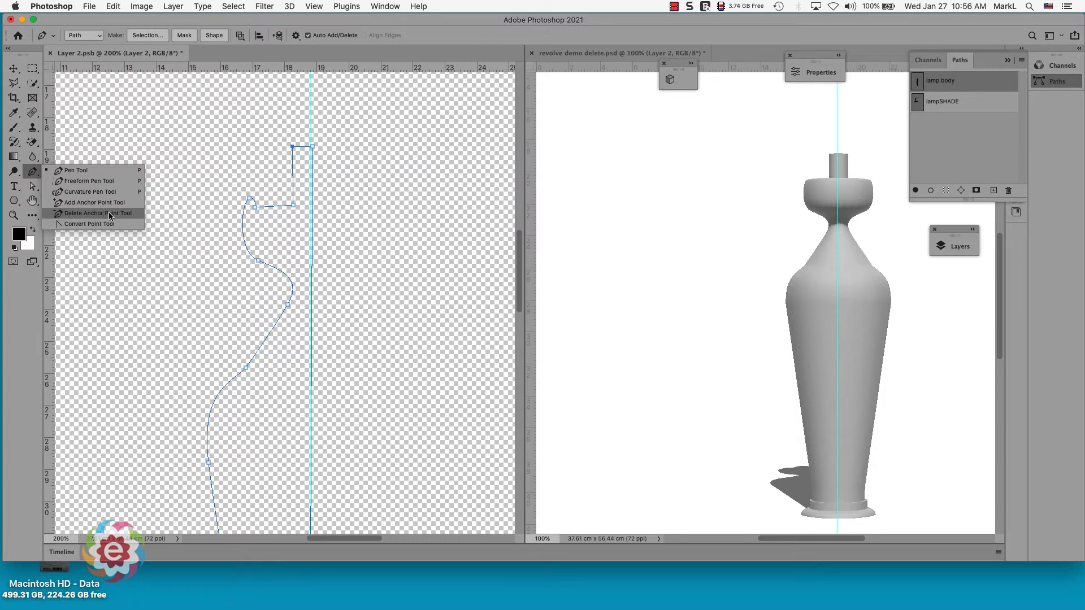
left_click(110, 213)
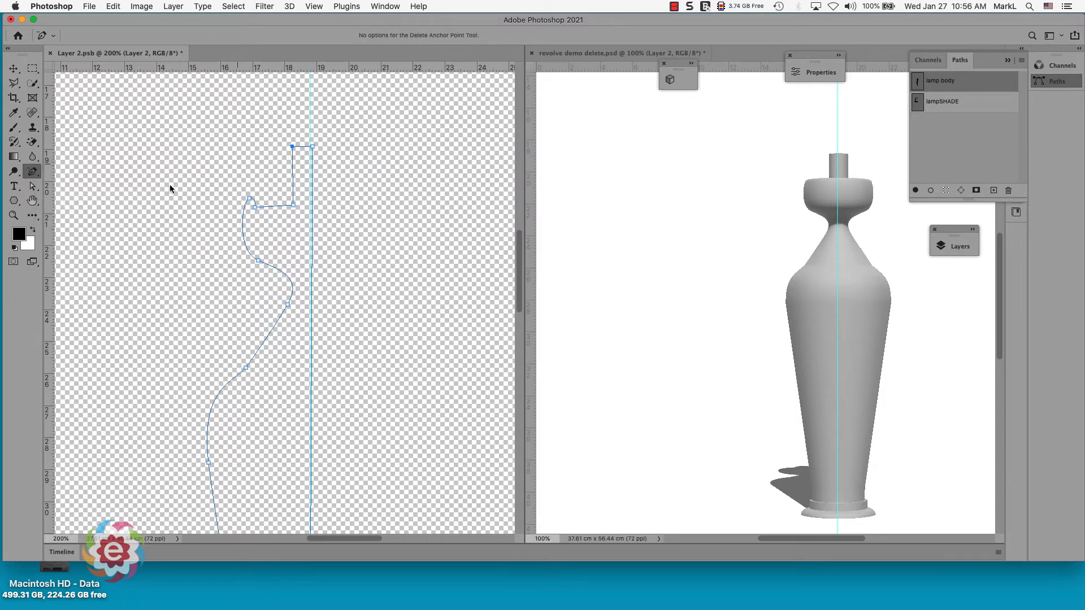
left_click(292, 147)
left_click(311, 148)
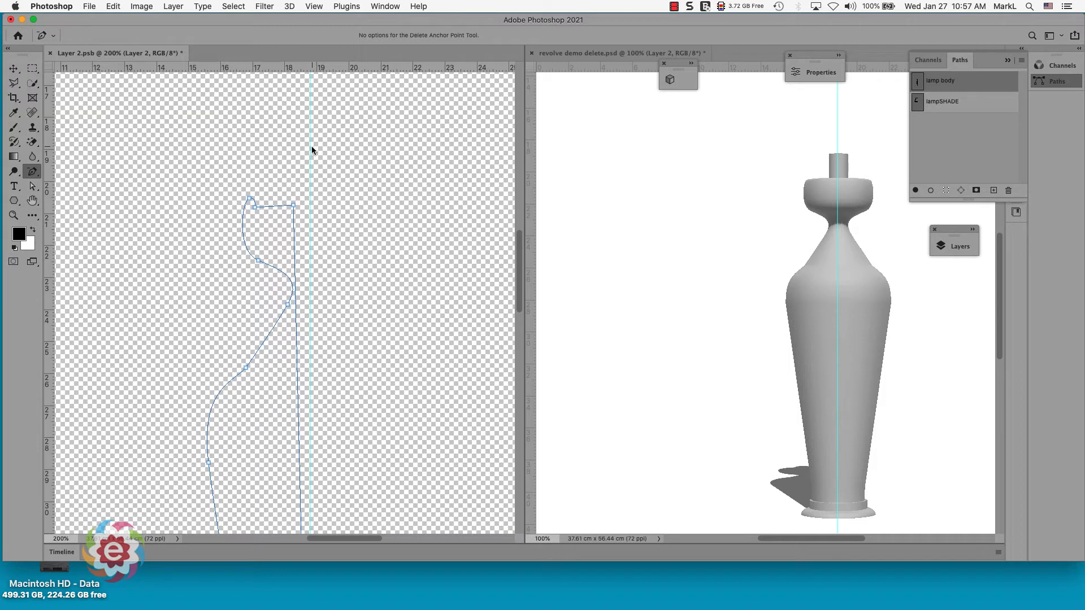
key("super+z")
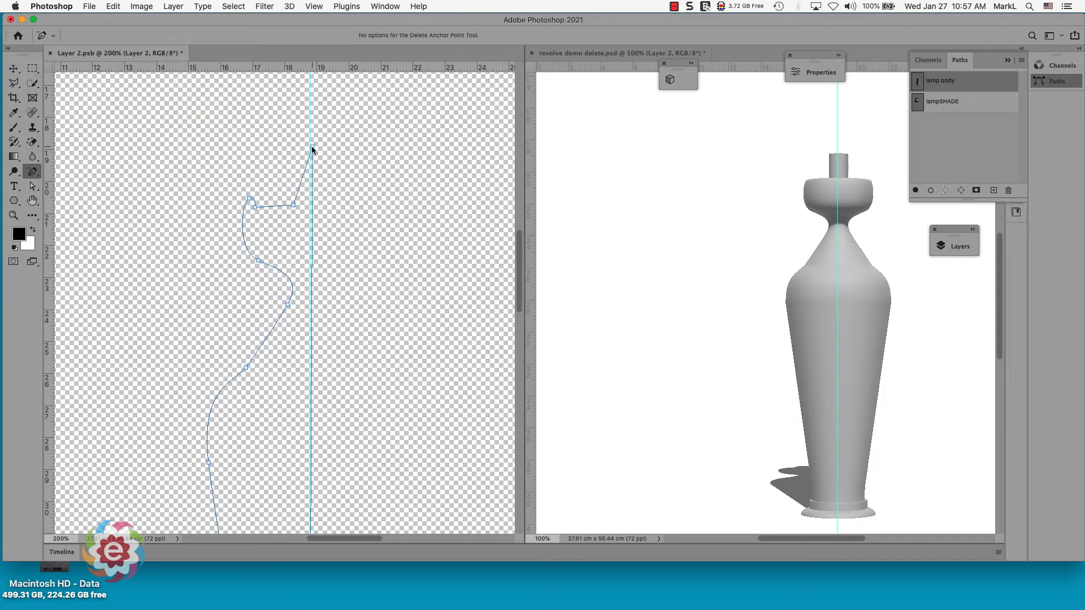
left_click(294, 205)
Step: Move the top anchor point down the centre line level with the collar's upper edge and save Layer 2.psb
left_click(32, 186)
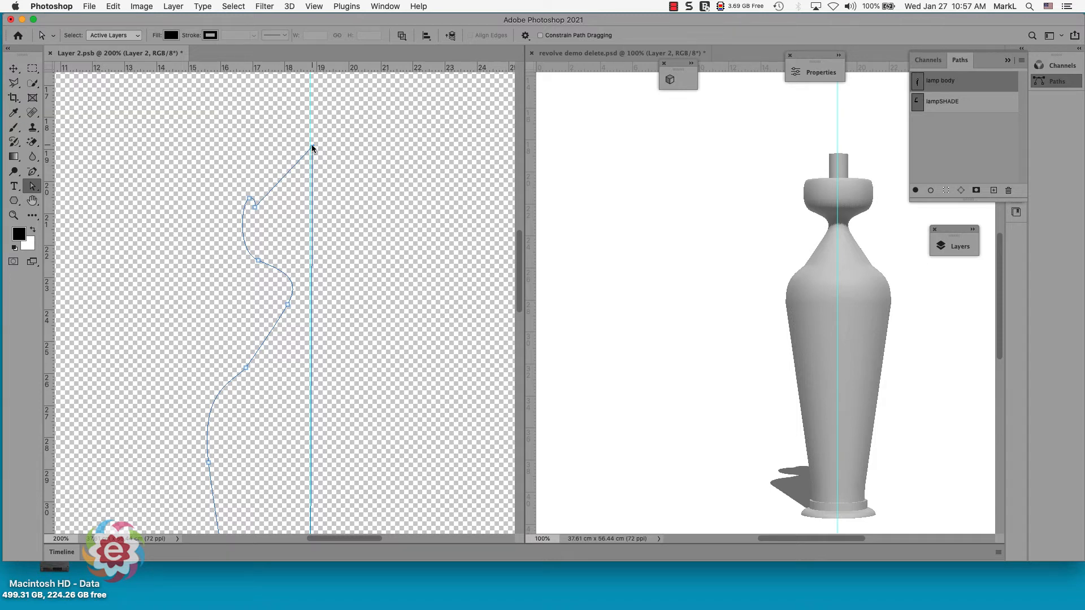
left_click_drag(312, 146, 309, 186)
left_click(91, 7)
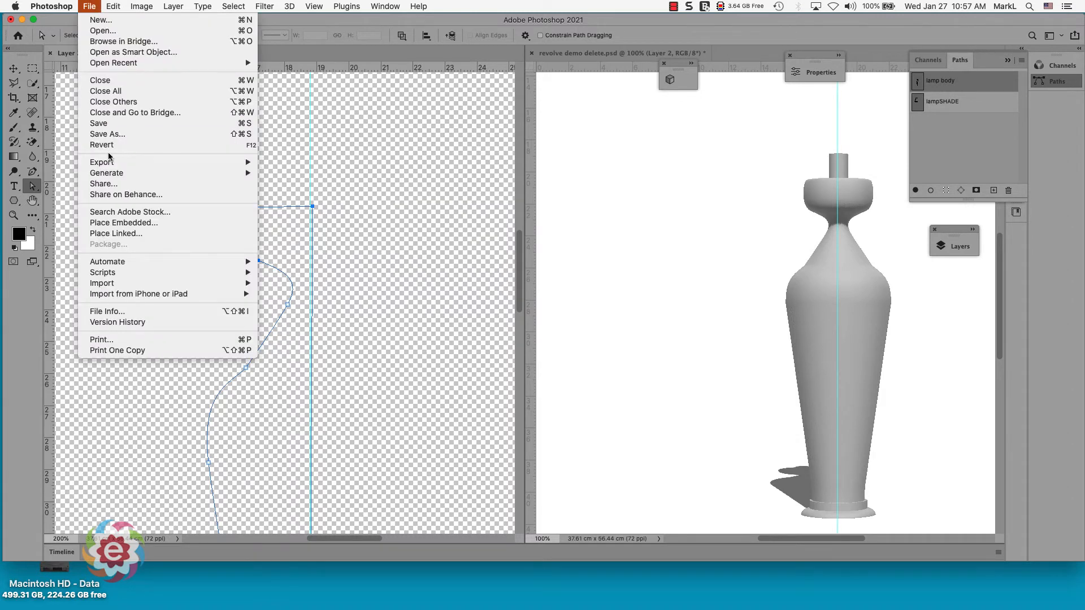
left_click(122, 123)
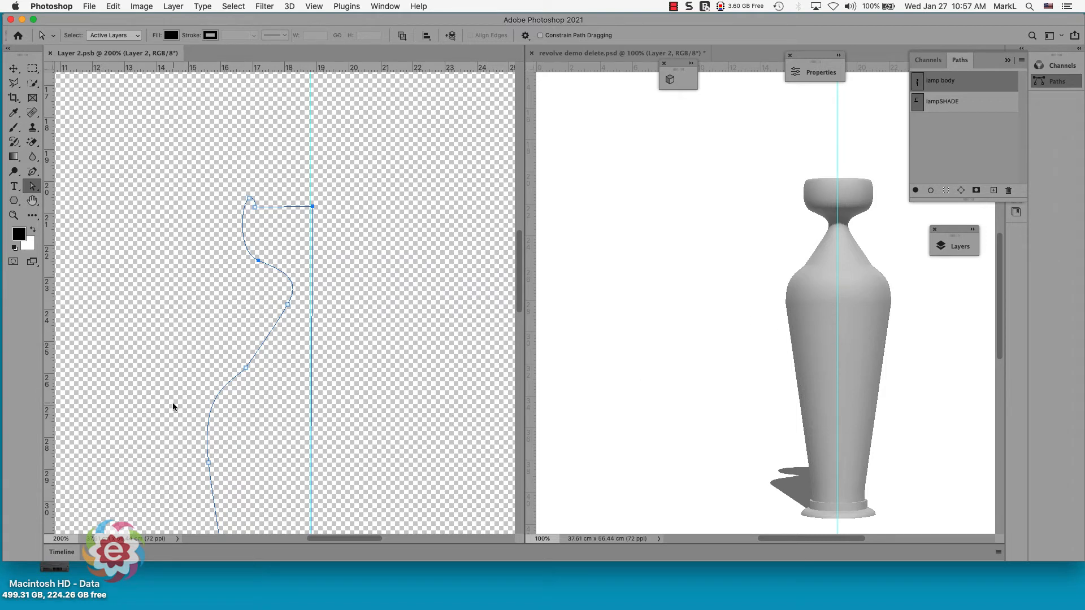
Step: Pull the shoulder anchor point's curve handle far outward horizontally to flare the profile and save Layer 2.psb
left_click(245, 369)
left_click_drag(231, 379, 89, 365)
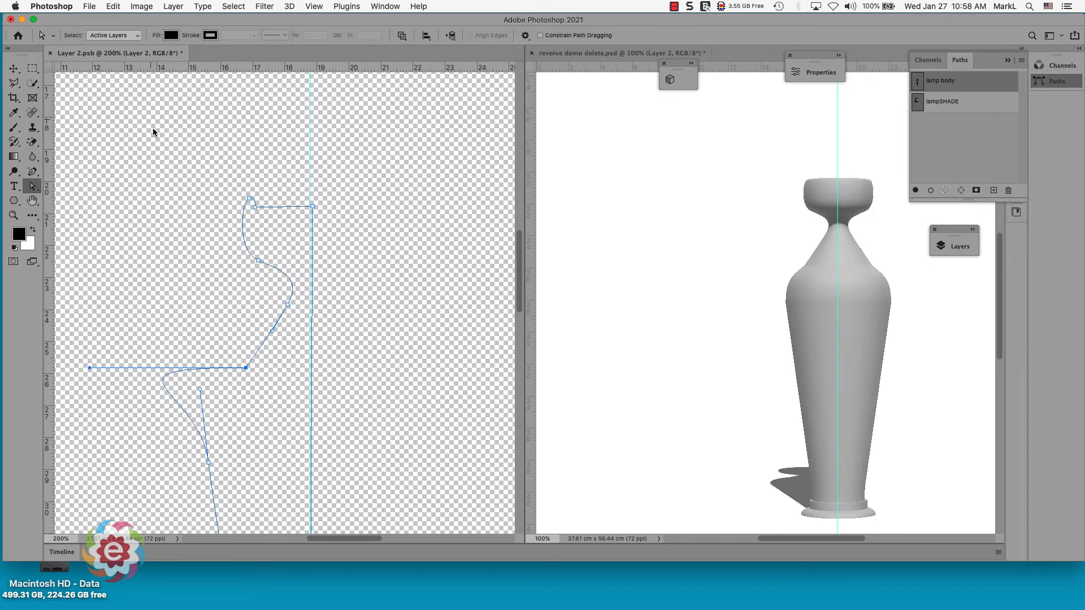
left_click(92, 7)
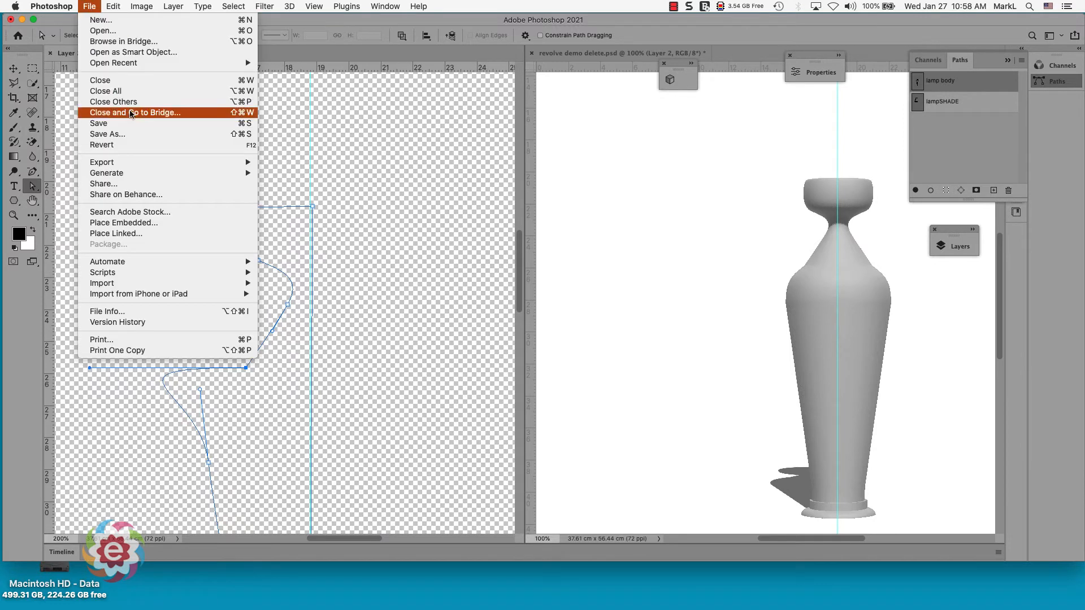
left_click(133, 123)
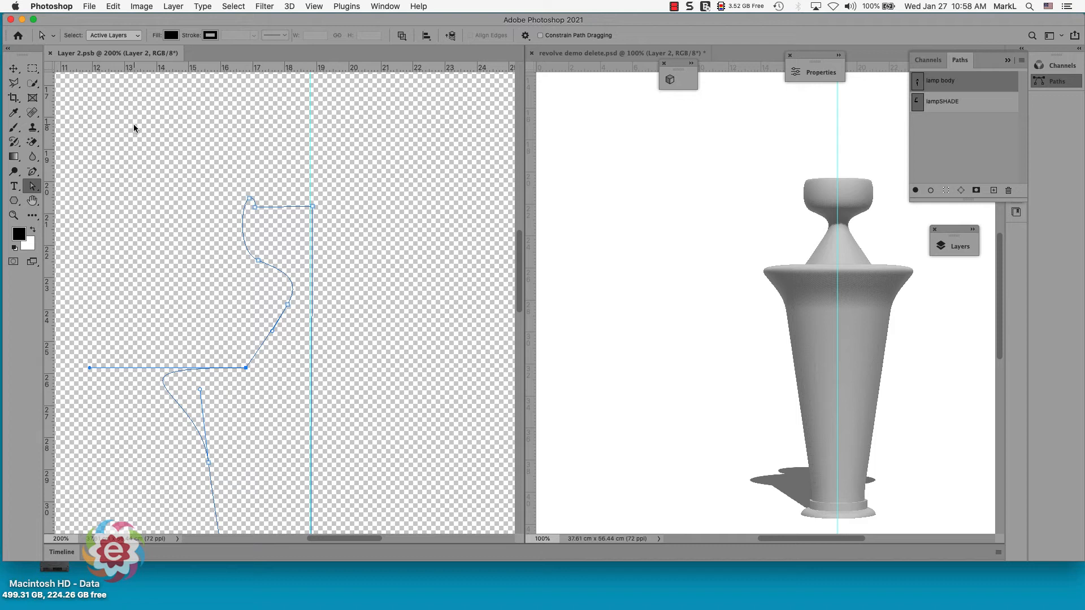
Step: Undo the shoulder curve change, save Layer 2.psb and close it
key("super+z")
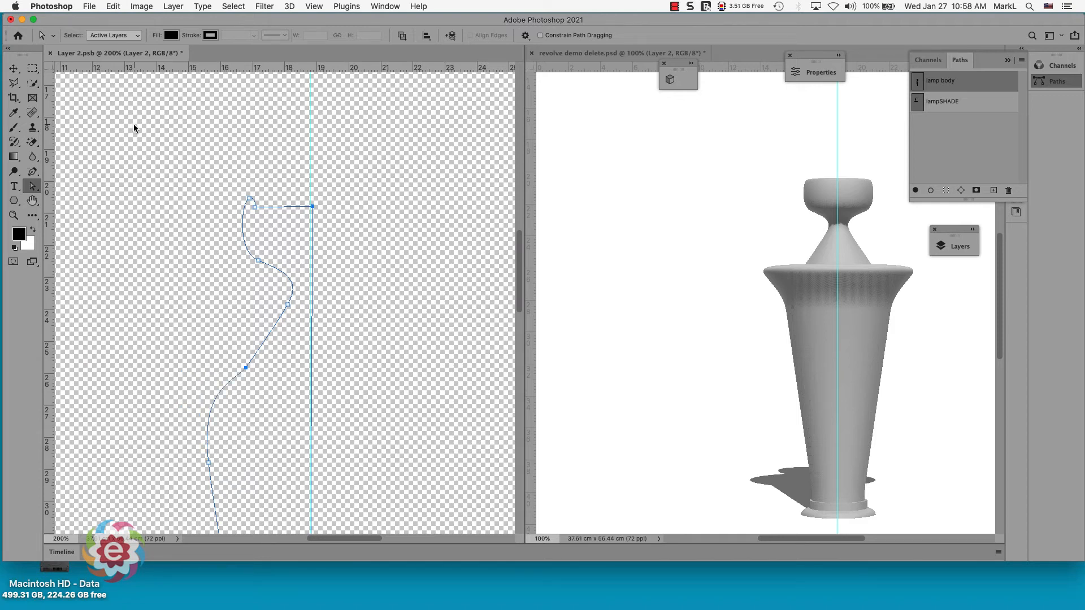
key("super+s")
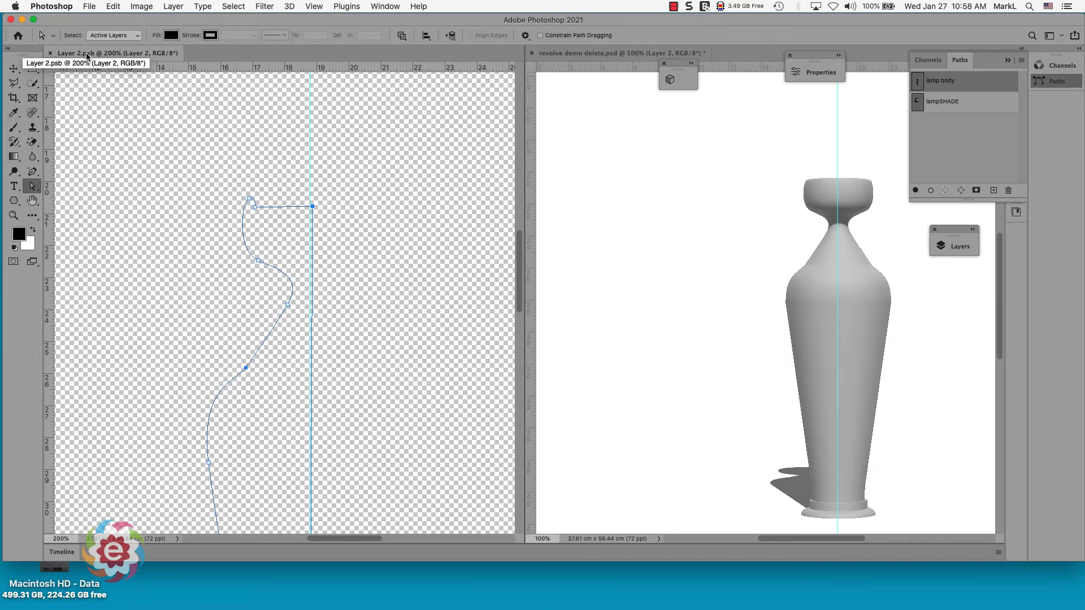
left_click(49, 53)
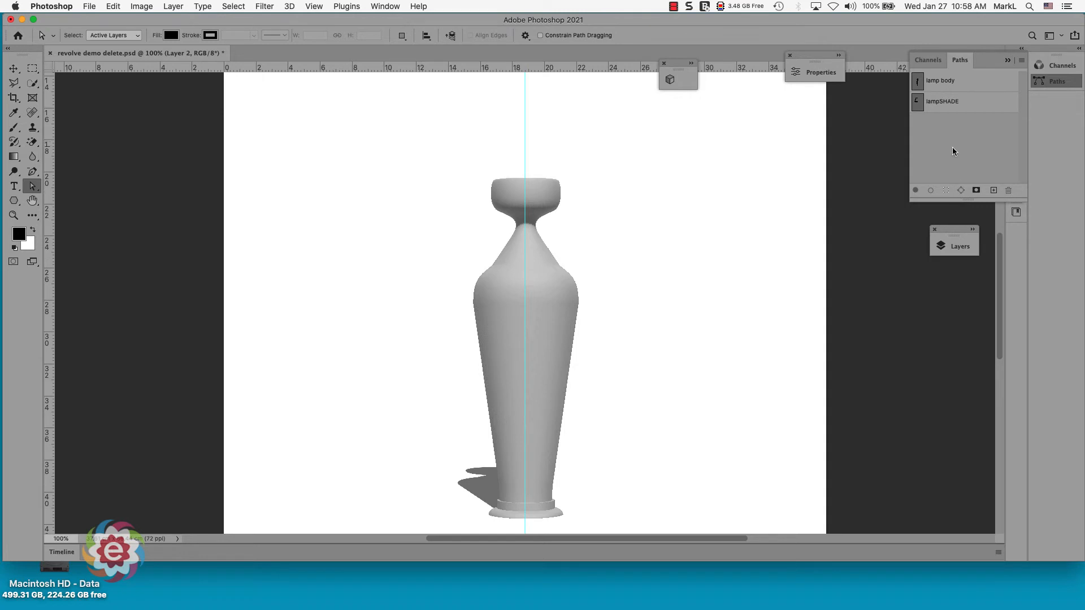
Step: Select the lampSHADE path and add a new empty layer above Layer 2
left_click(949, 104)
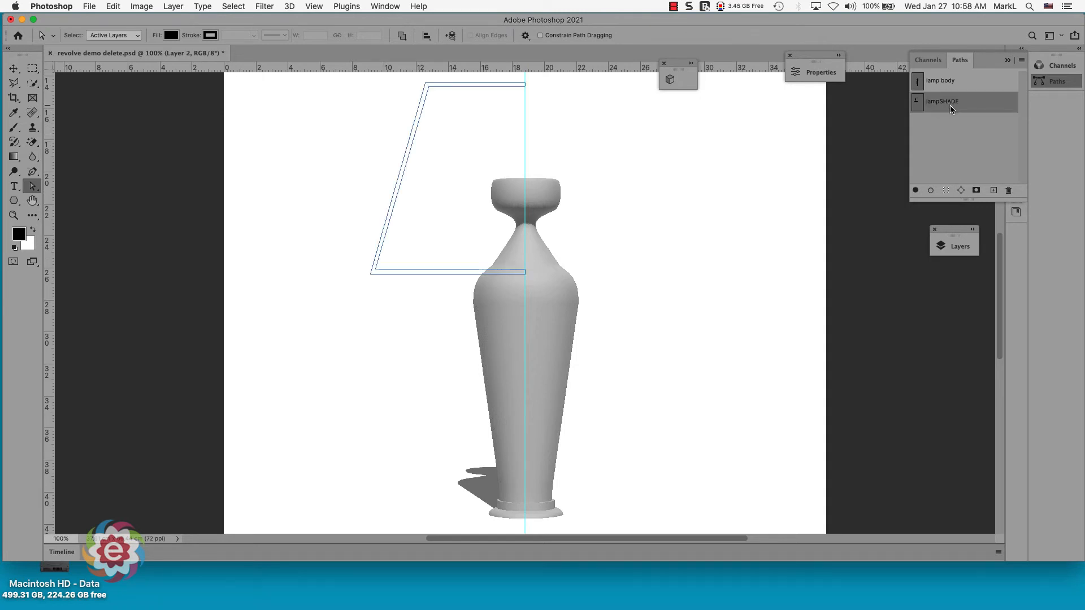
left_click(959, 247)
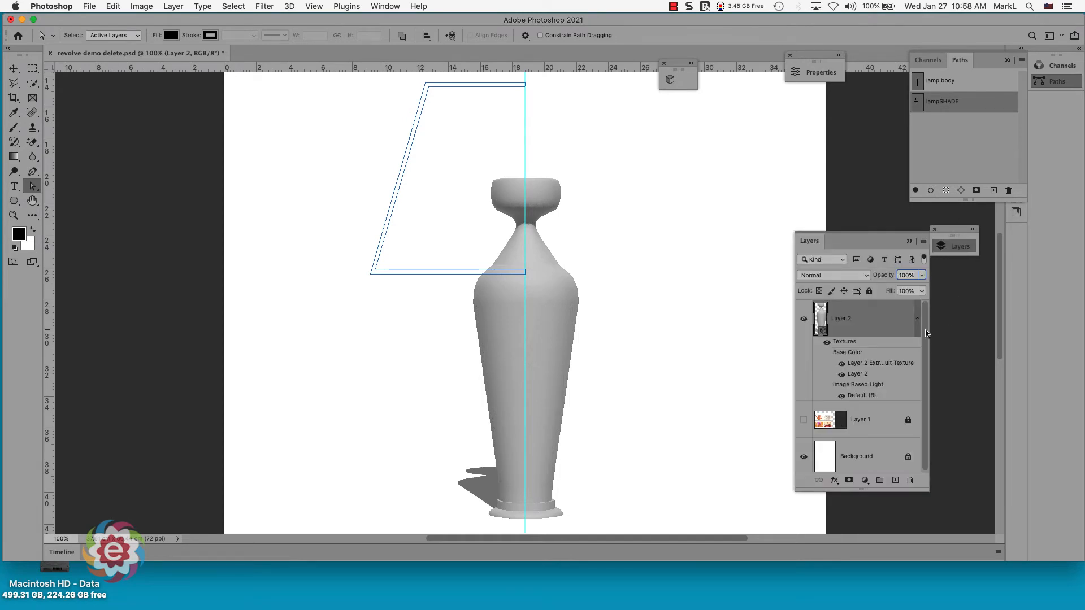
left_click(894, 482)
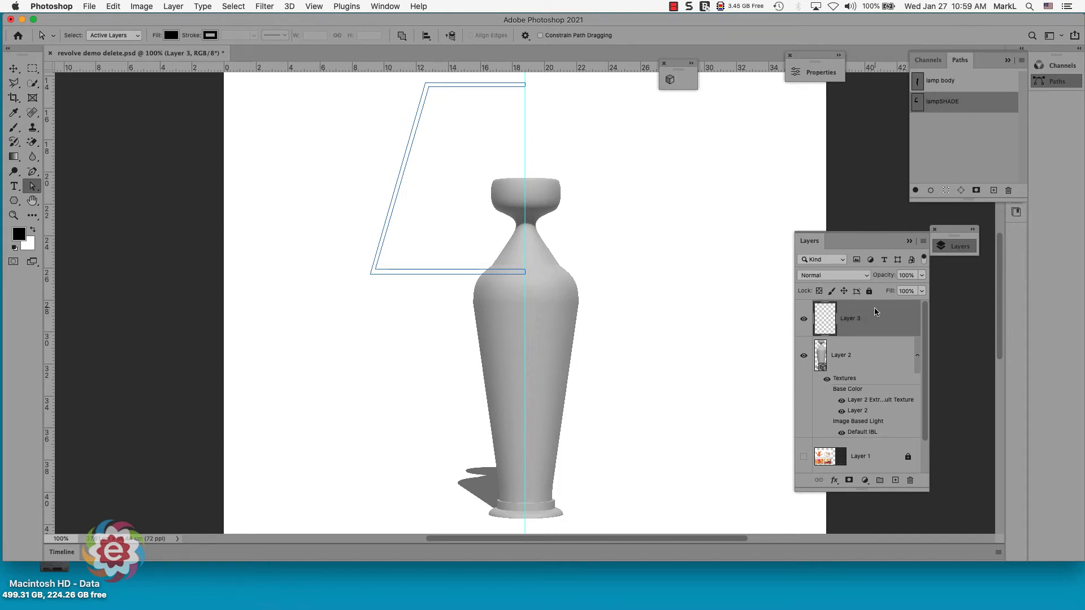
double_click(812, 240)
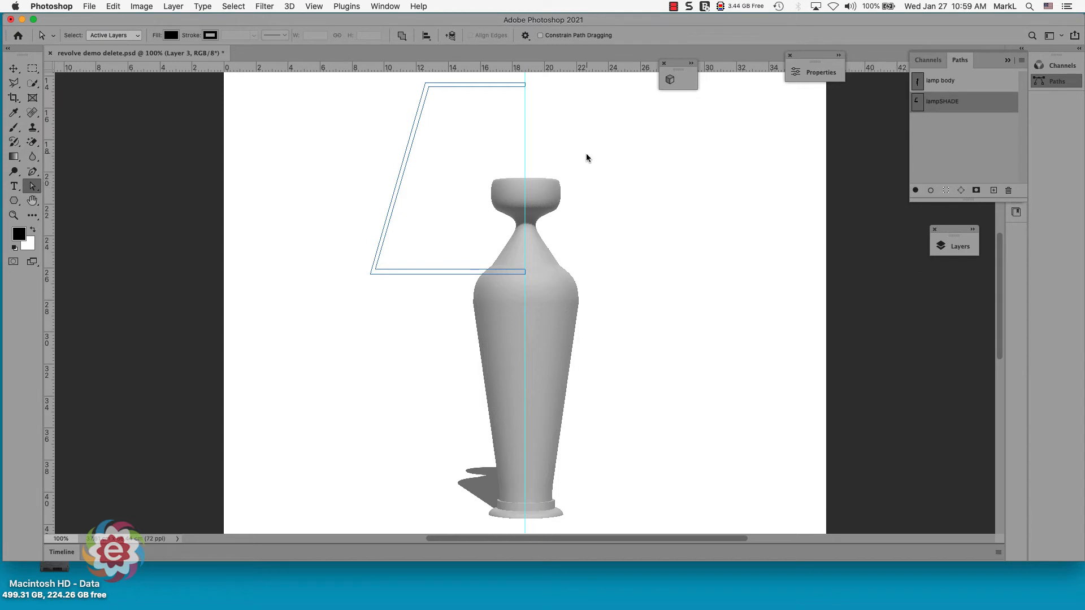
Step: Create a 3D extrusion from the selected lampSHADE path with an extrusion depth of 0 cm
double_click(826, 53)
double_click(677, 62)
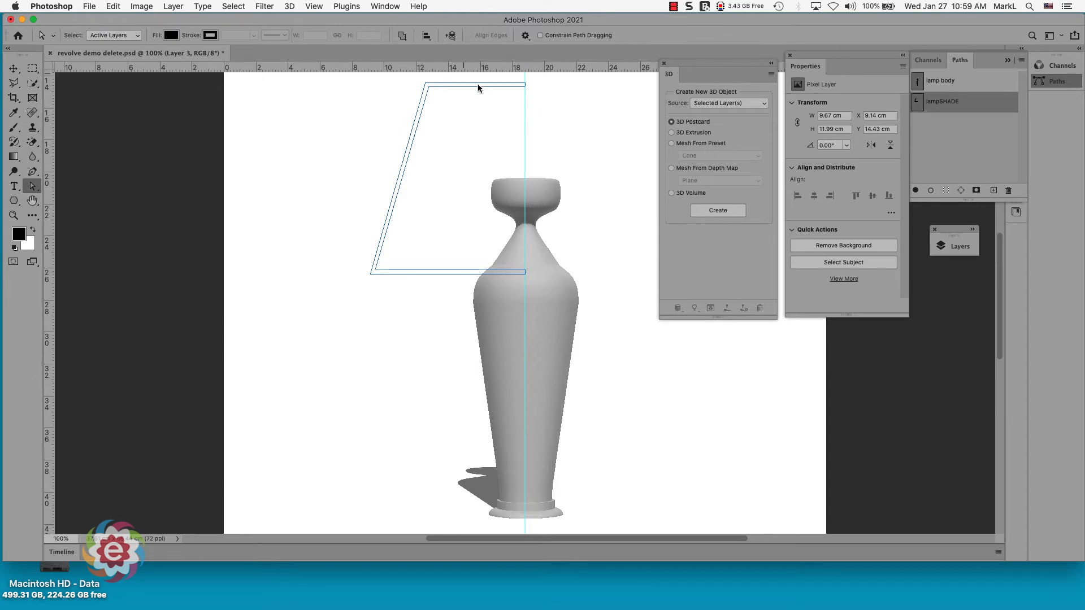
left_click(288, 7)
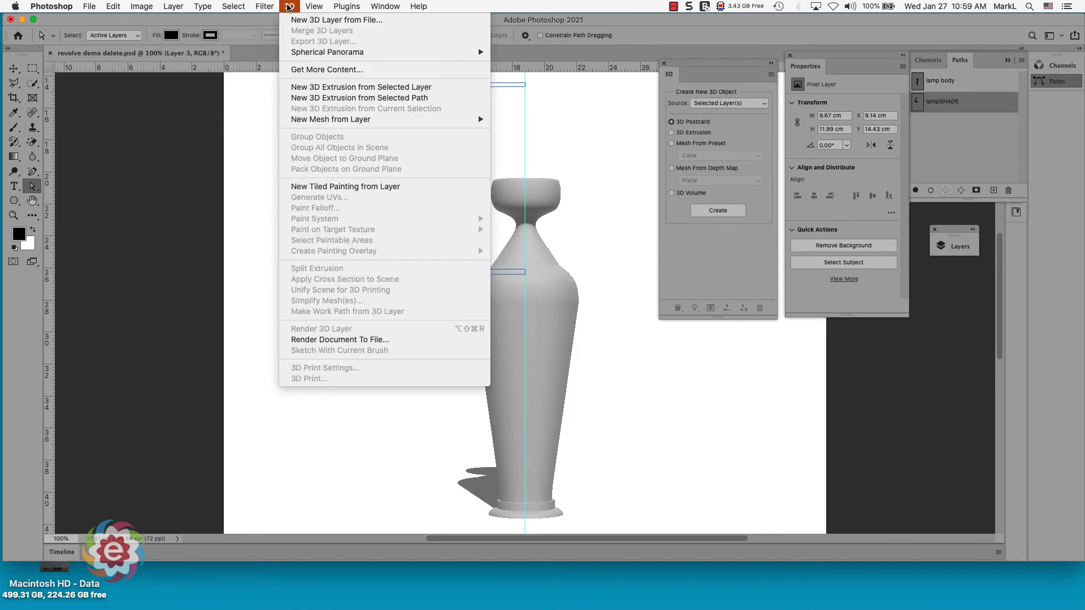
left_click(319, 98)
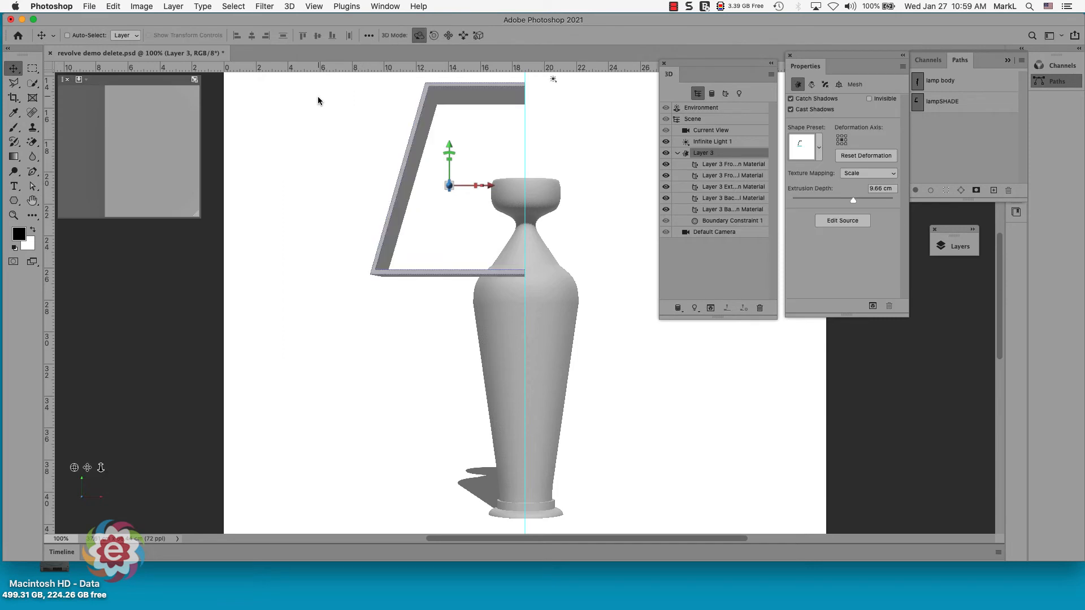
left_click(876, 188)
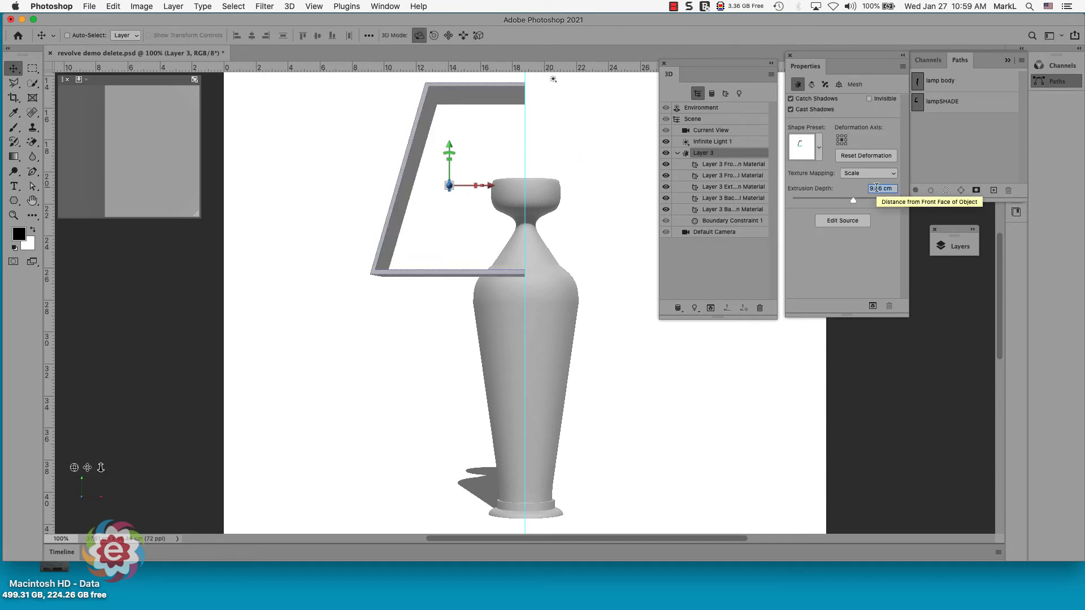
type("0")
key("Return")
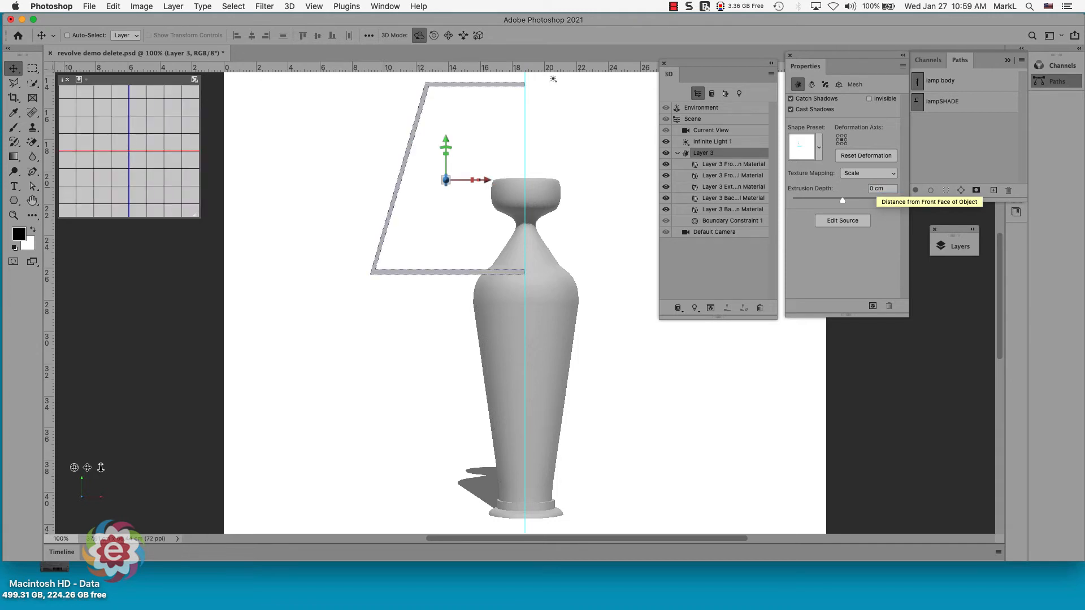
Step: Revolve the lampshade profile by bending it to a horizontal angle of 360° about the right-centre deformation axis
left_click(811, 85)
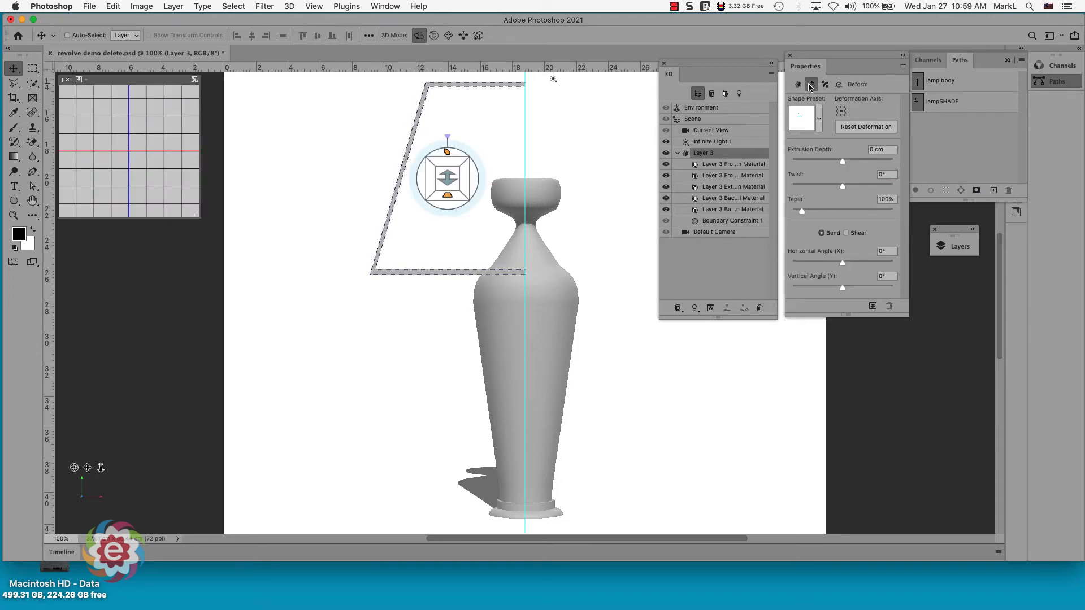
left_click(842, 262)
left_click_drag(842, 262, 899, 265)
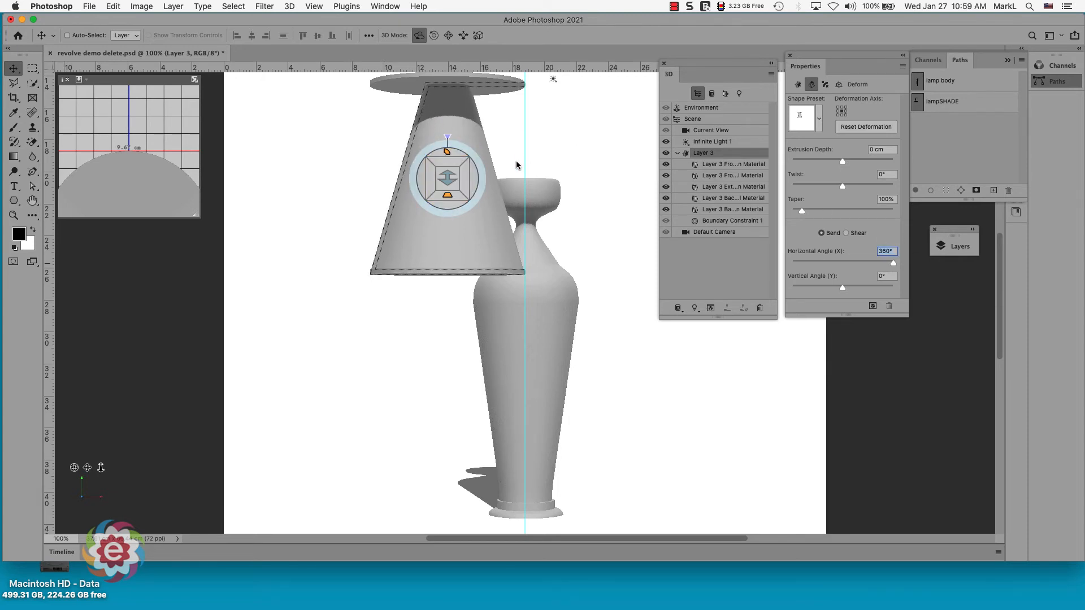
left_click(840, 110)
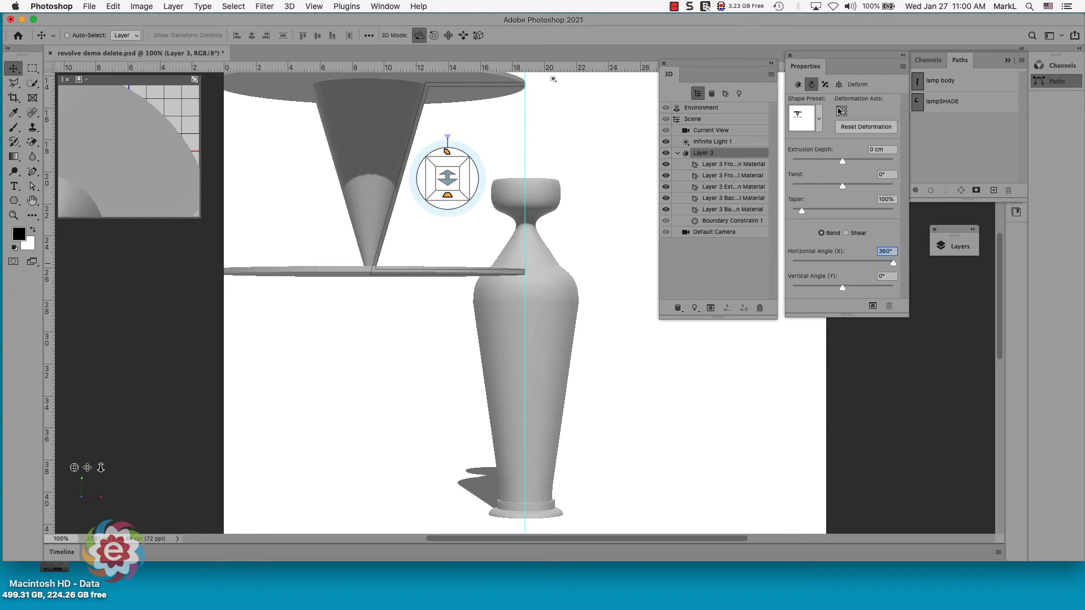
left_click(842, 116)
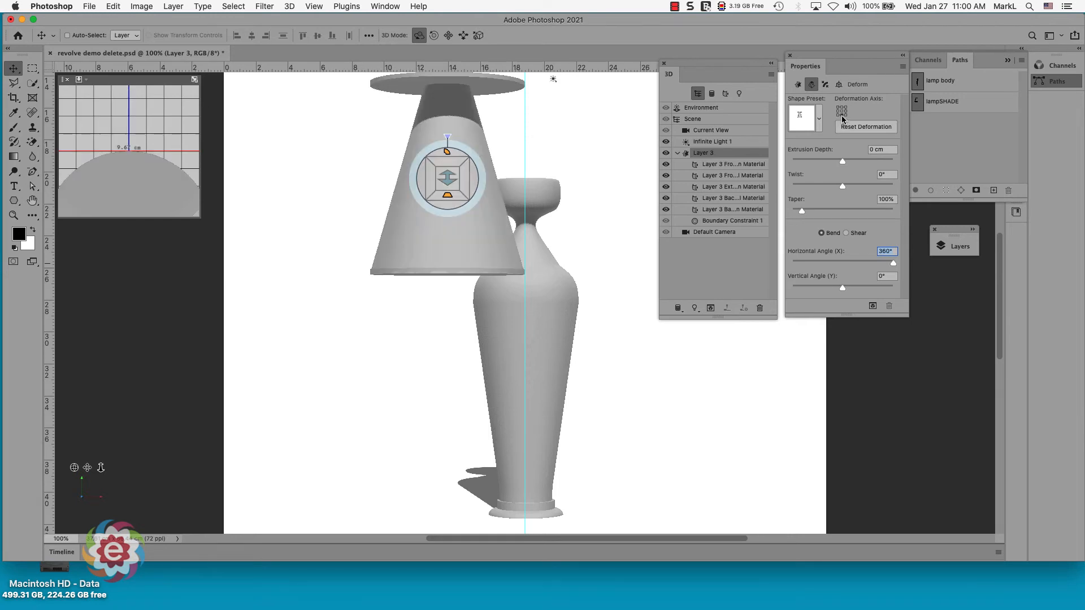
left_click(847, 117)
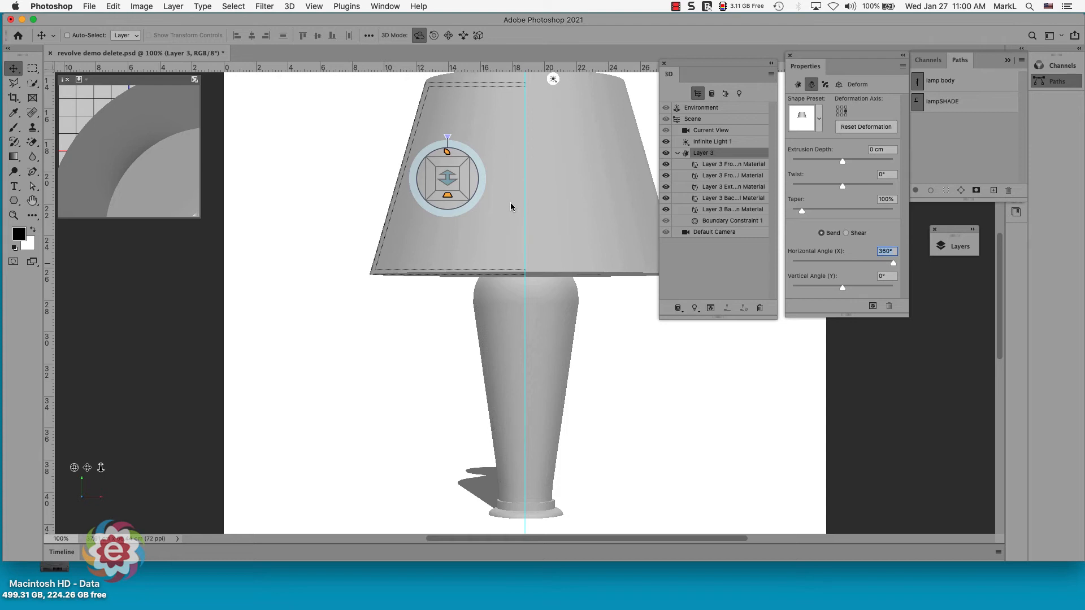
Step: Open the lampshade's source document to check its path, close it without edits and show the layer list
left_click(797, 85)
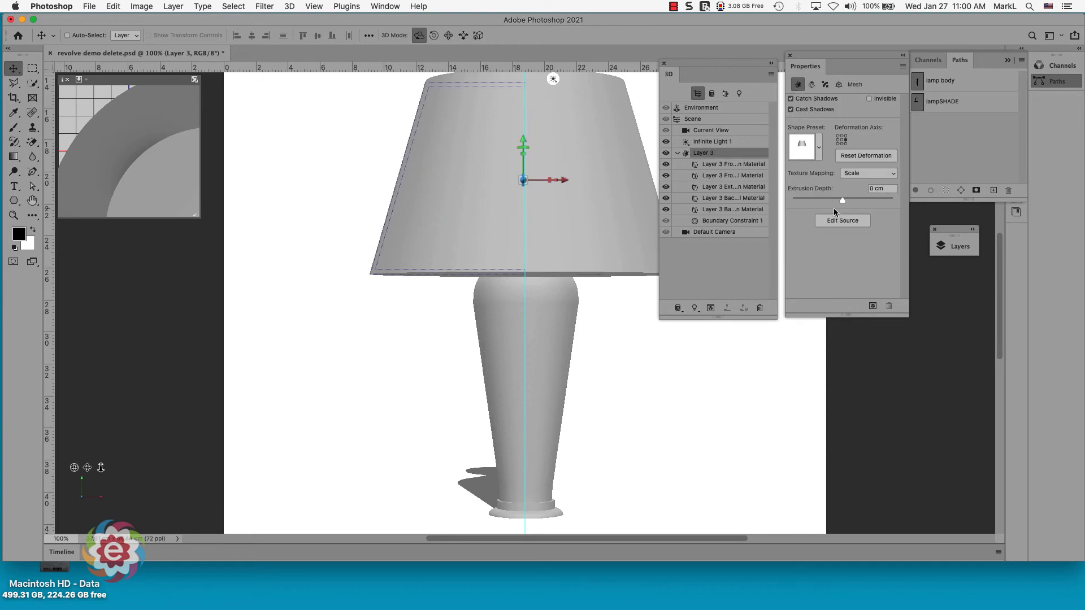
left_click(838, 222)
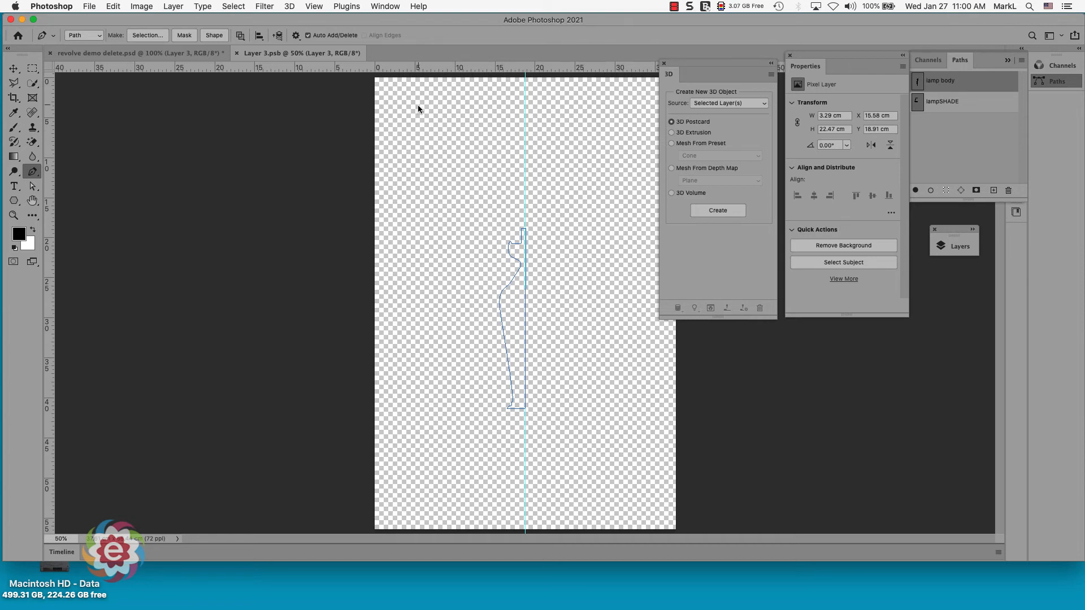
left_click(237, 54)
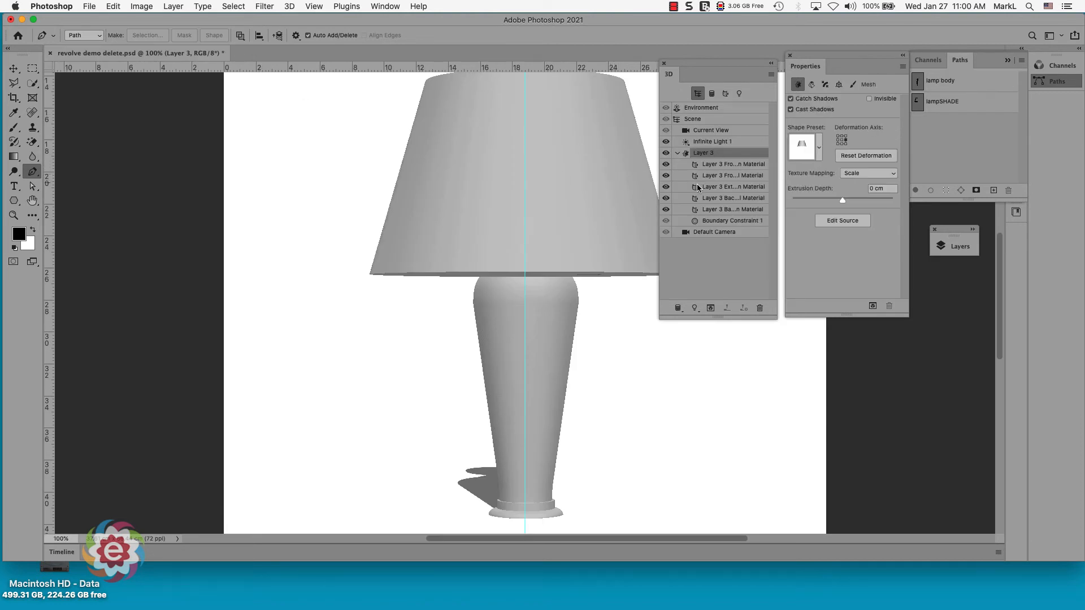
left_click(950, 249)
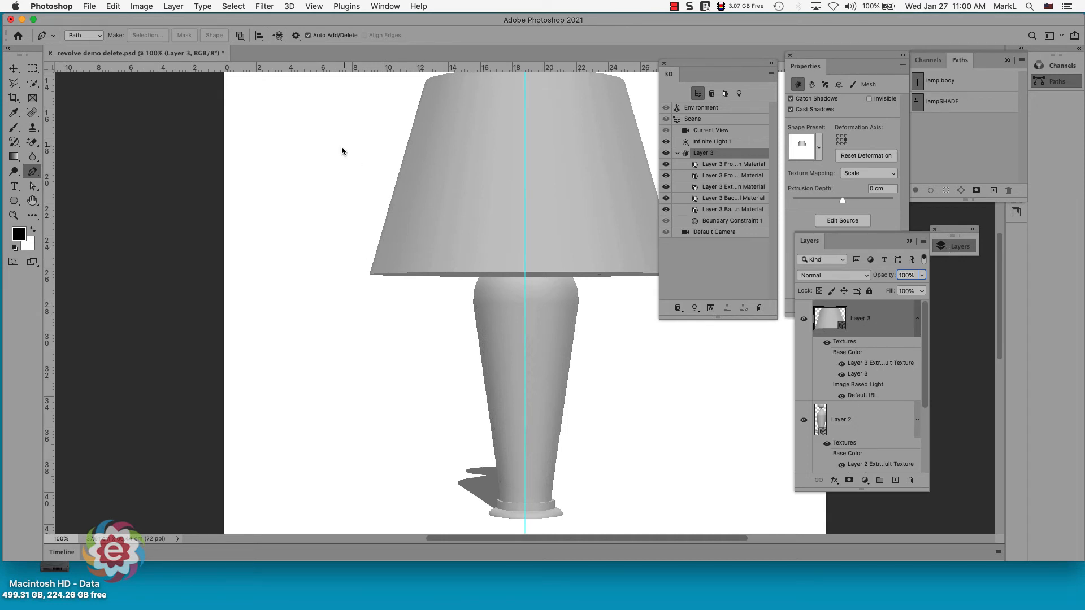
Step: Start exporting the lampshade's 3D layer in the Wavefront|OBJ format with original texture formats
left_click(293, 6)
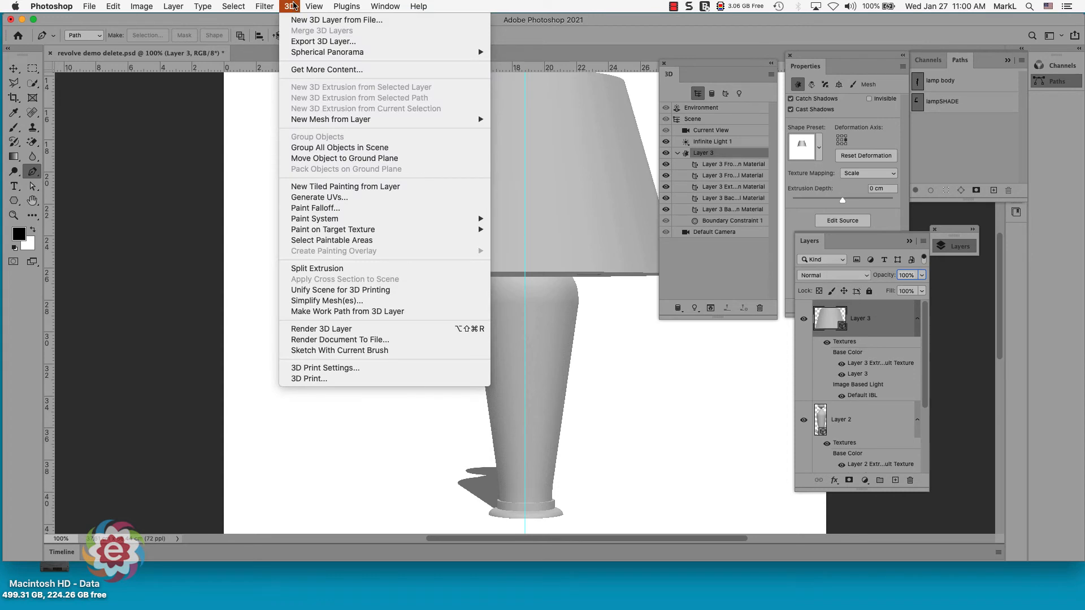
left_click(310, 43)
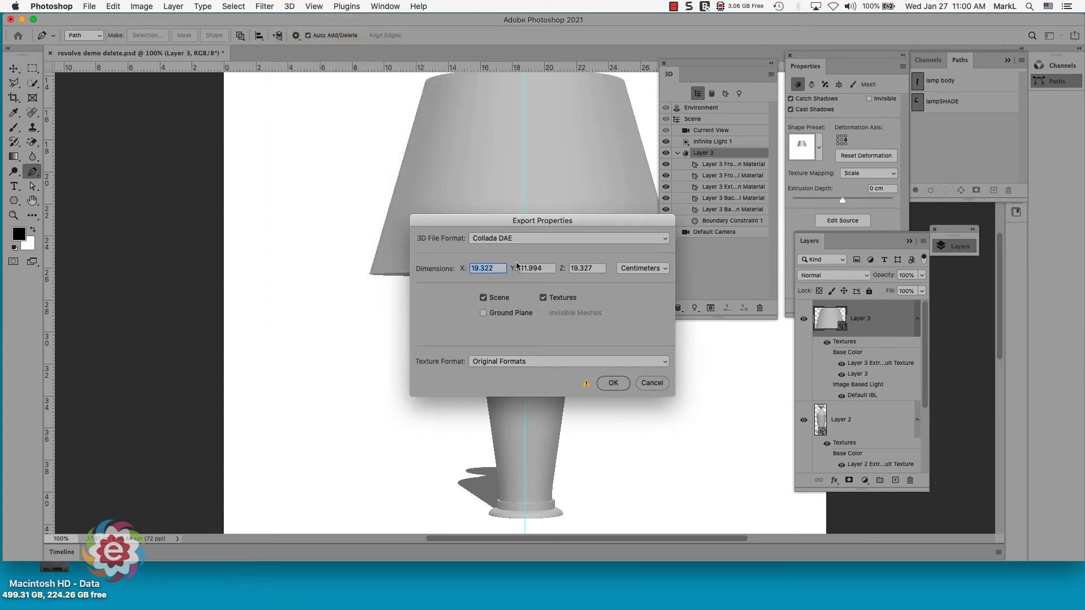
left_click(541, 238)
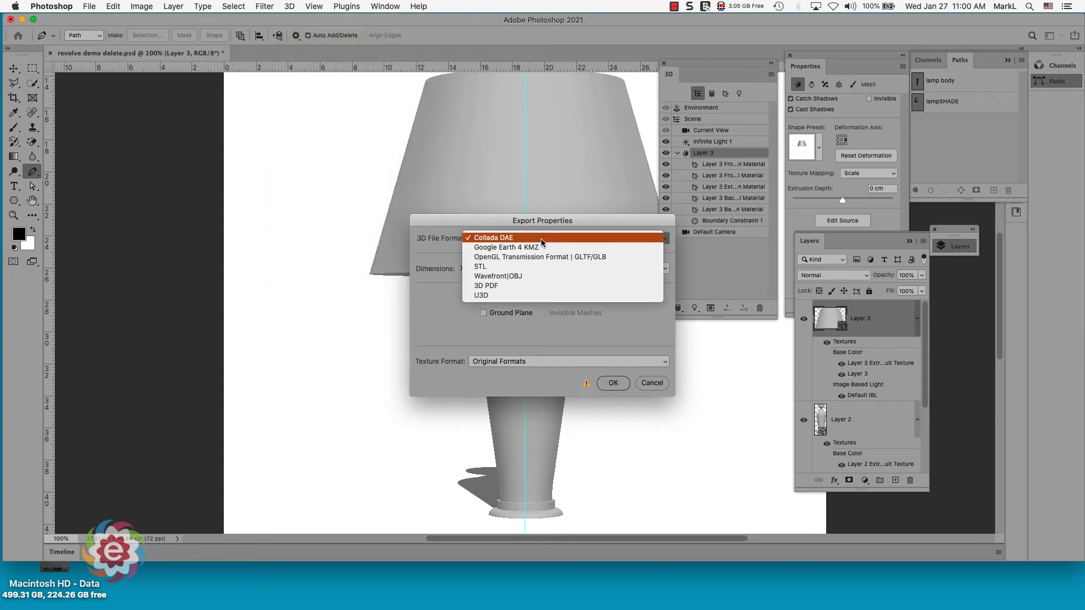
left_click(554, 277)
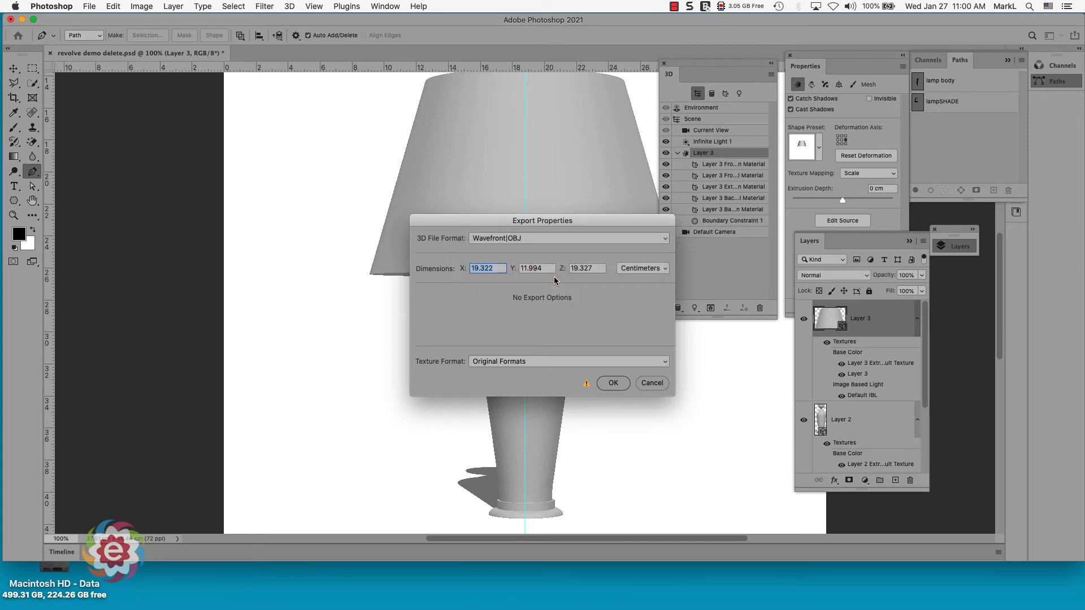
left_click(613, 386)
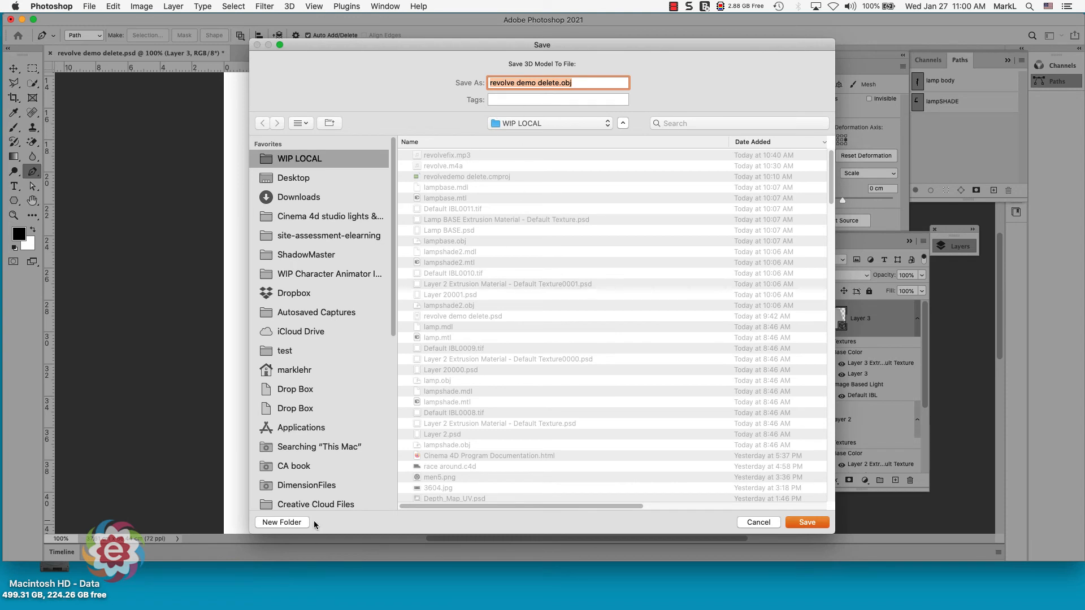
Step: Create a new folder named lamp inside WIP LOCAL for the exported model
left_click(285, 522)
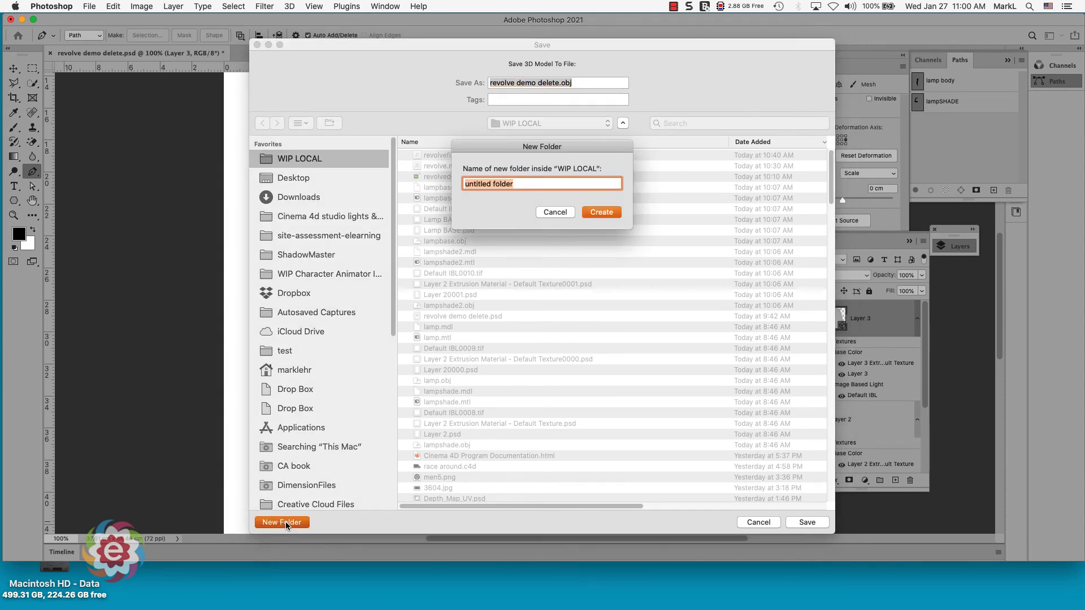
type("lamp")
key("Return")
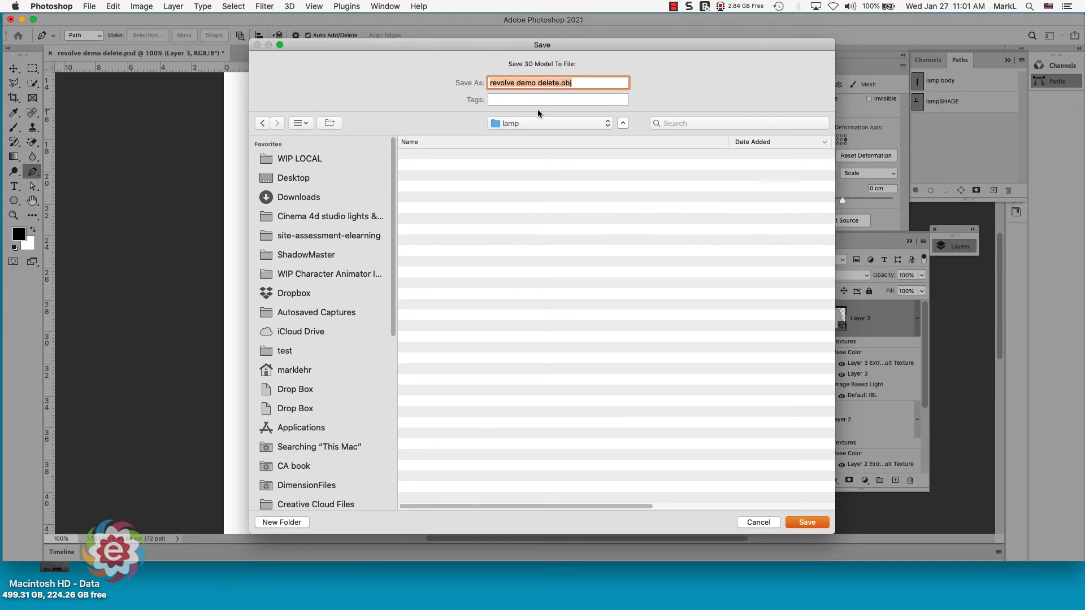
Step: Save the exported lampshade model as lampshade.obj in the lamp folder
left_click(558, 82)
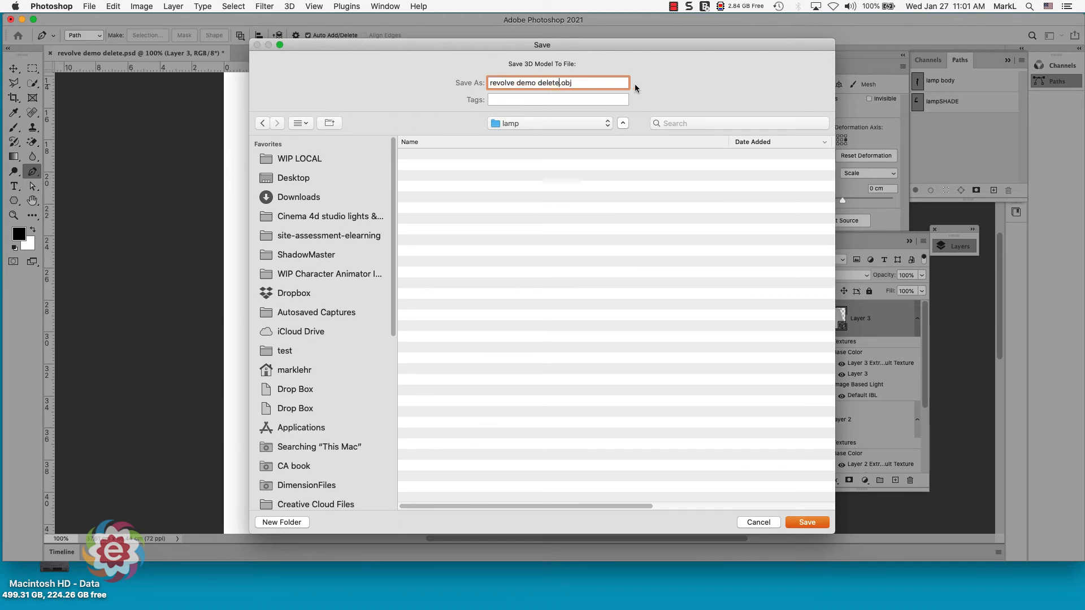
key("BackSpace")
key("BackSpace")
key("BackSpace")
key("BackSpace")
key("BackSpace")
key("BackSpace")
key("BackSpace")
key("BackSpace")
key("BackSpace")
key("BackSpace")
key("BackSpace")
key("BackSpace")
key("BackSpace")
key("BackSpace")
key("BackSpace")
key("BackSpace")
key("BackSpace")
key("BackSpace")
key("BackSpace")
type("lampshade")
left_click(801, 522)
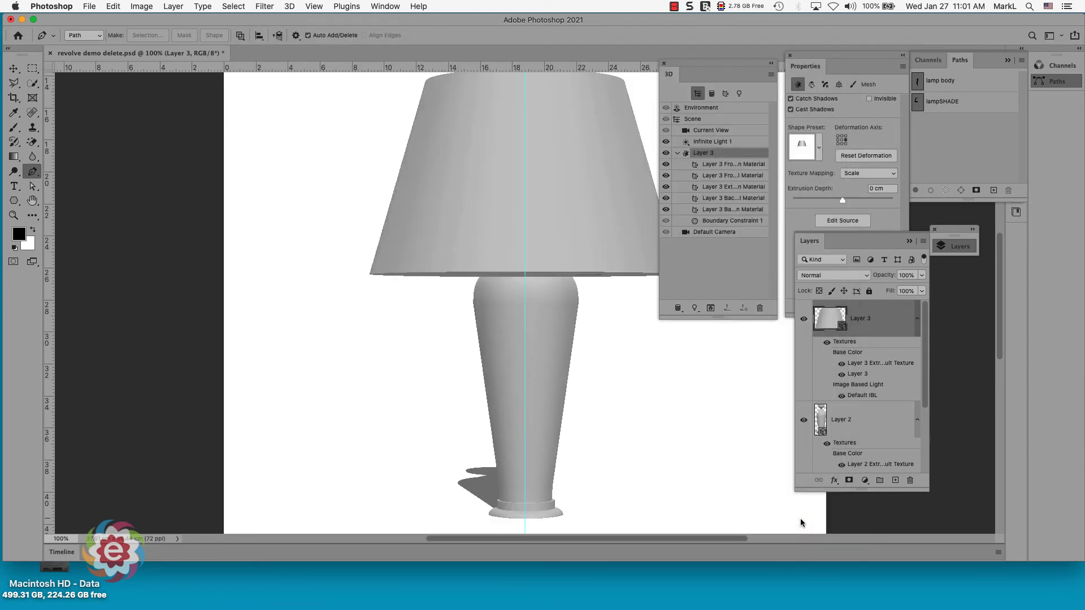
Step: Select Layer 2 with the lamp body and start exporting it in the Wavefront|OBJ format
left_click(878, 414)
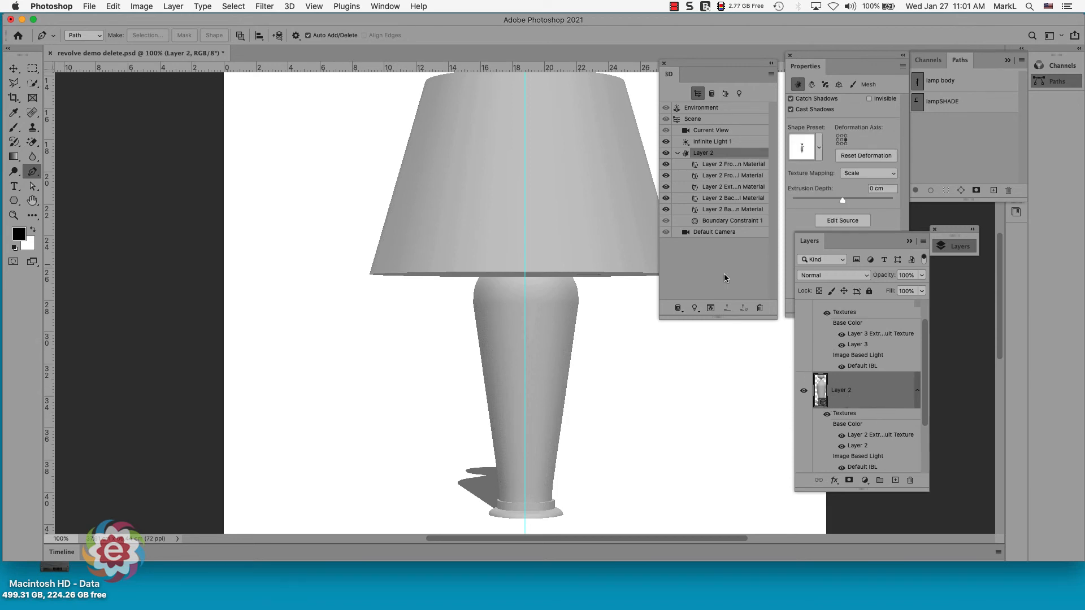
left_click(291, 6)
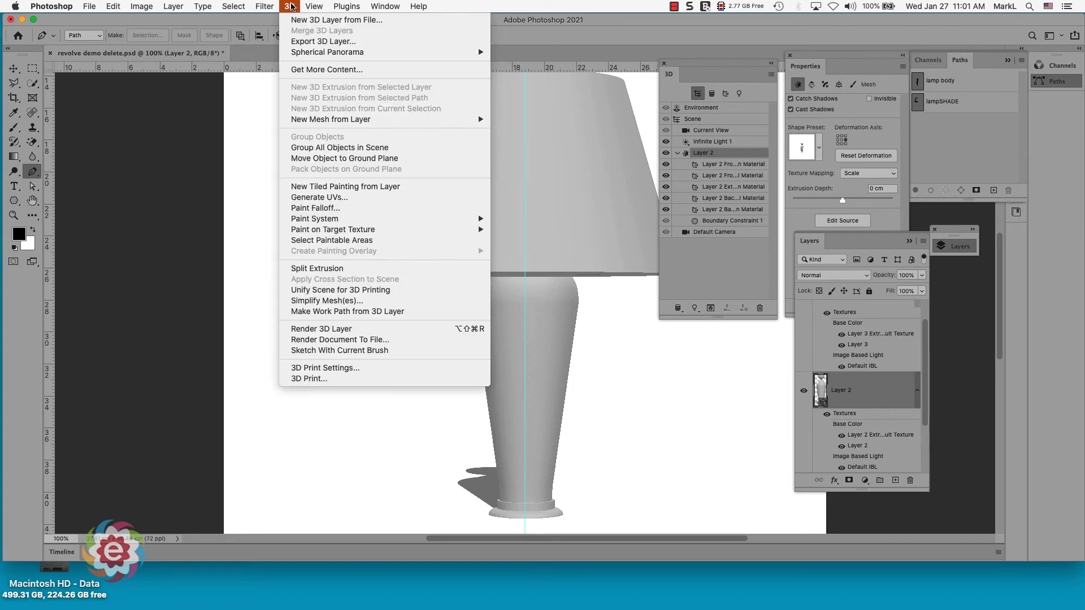
left_click(306, 42)
left_click(500, 244)
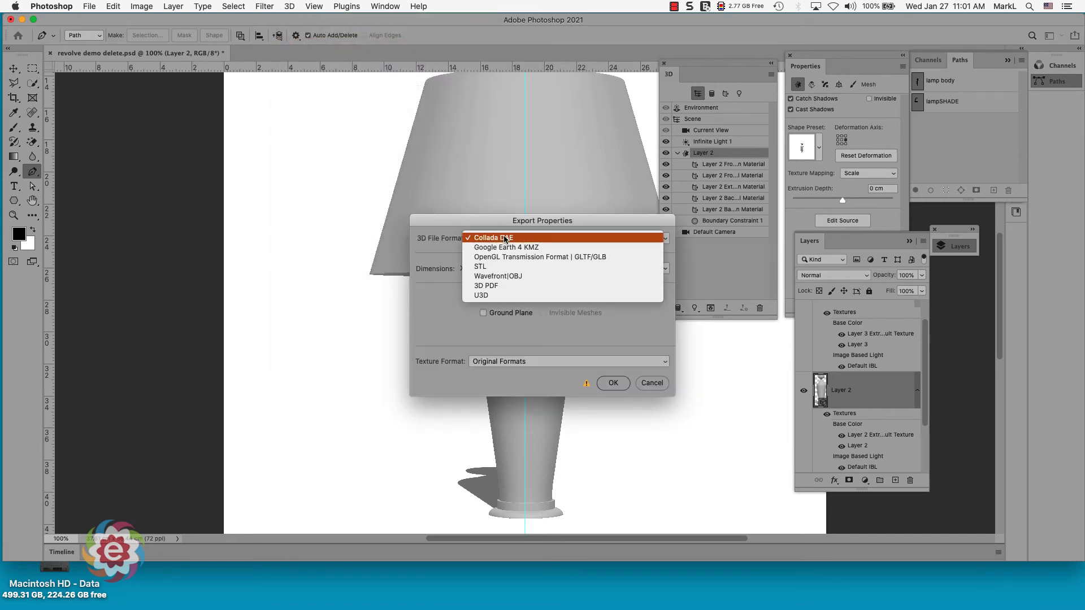
left_click(539, 276)
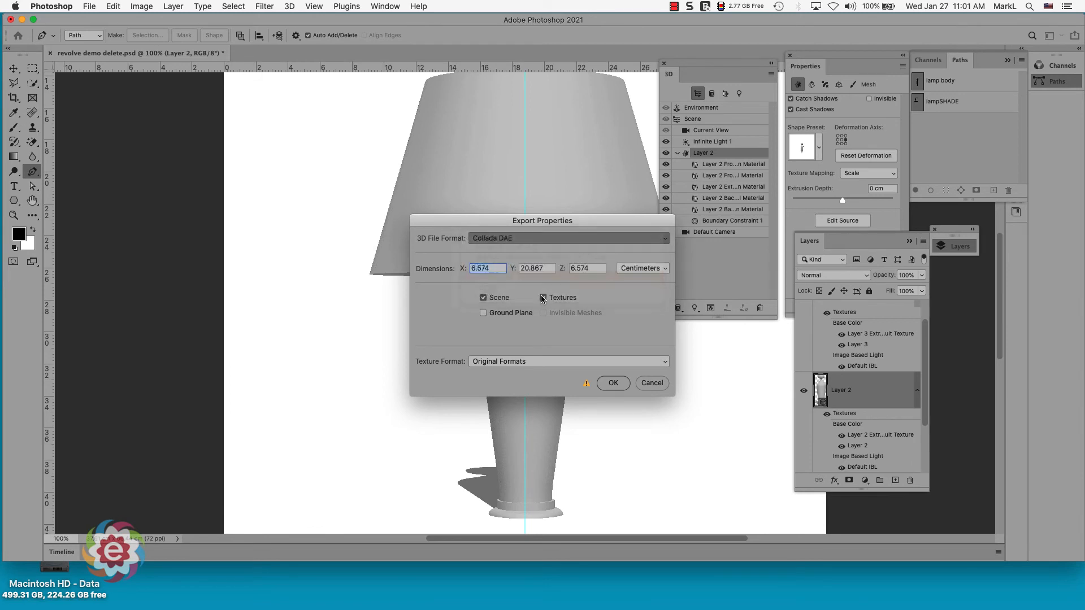
left_click(615, 386)
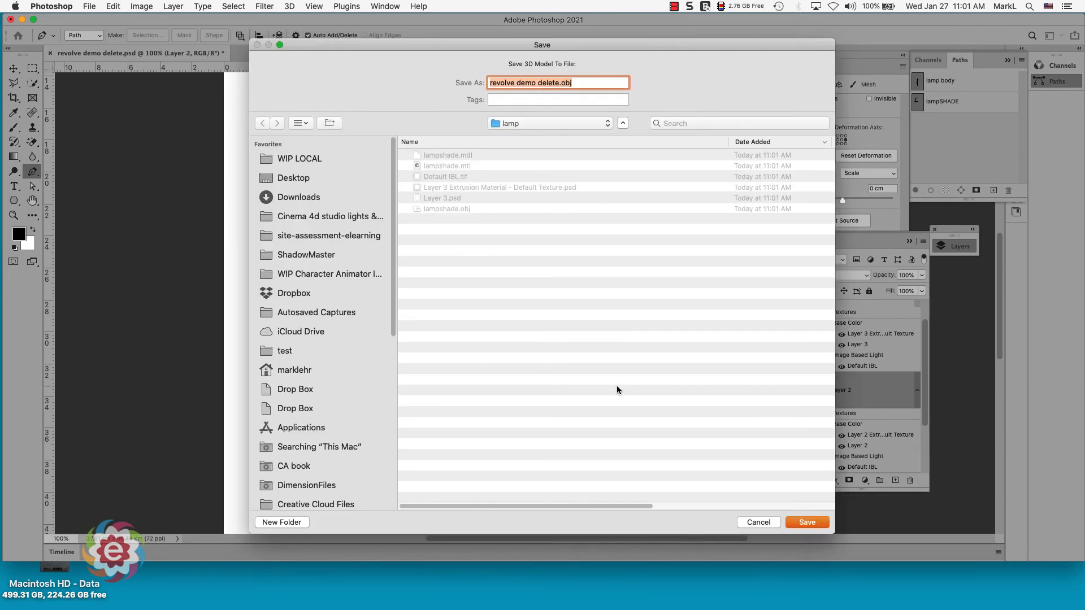
Step: Save the exported lamp body as lampbase.obj in the lamp folder
left_click(559, 84)
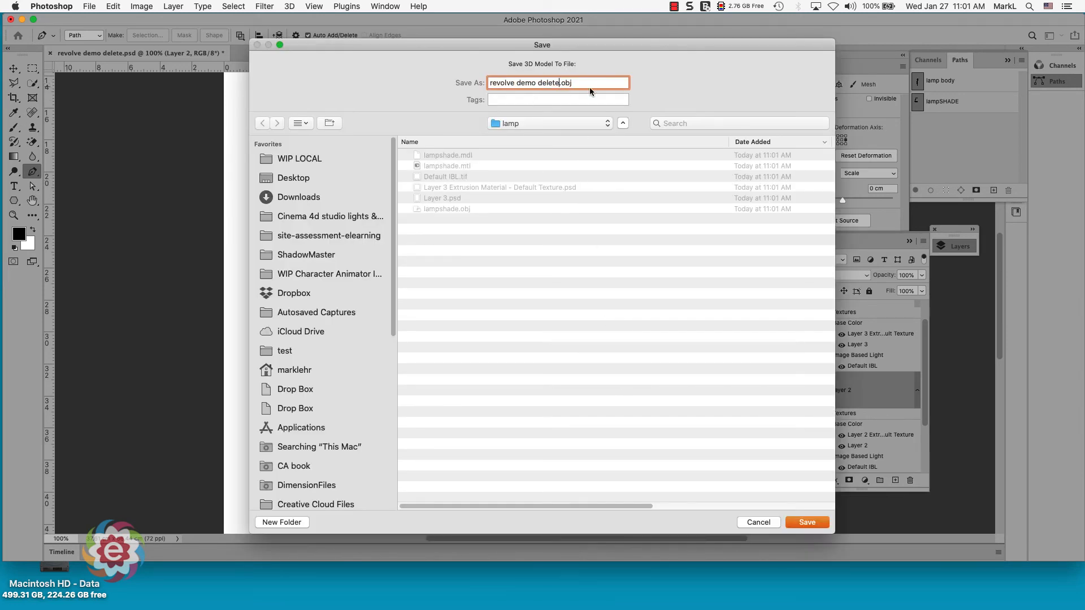
key("BackSpace")
key("BackSpace")
key("BackSpace")
key("BackSpace")
key("BackSpace")
key("BackSpace")
key("BackSpace")
key("BackSpace")
key("BackSpace")
key("BackSpace")
key("BackSpace")
key("BackSpace")
key("BackSpace")
key("BackSpace")
key("BackSpace")
key("BackSpace")
key("BackSpace")
key("BackSpace")
key("BackSpace")
type("lampbase")
left_click(799, 522)
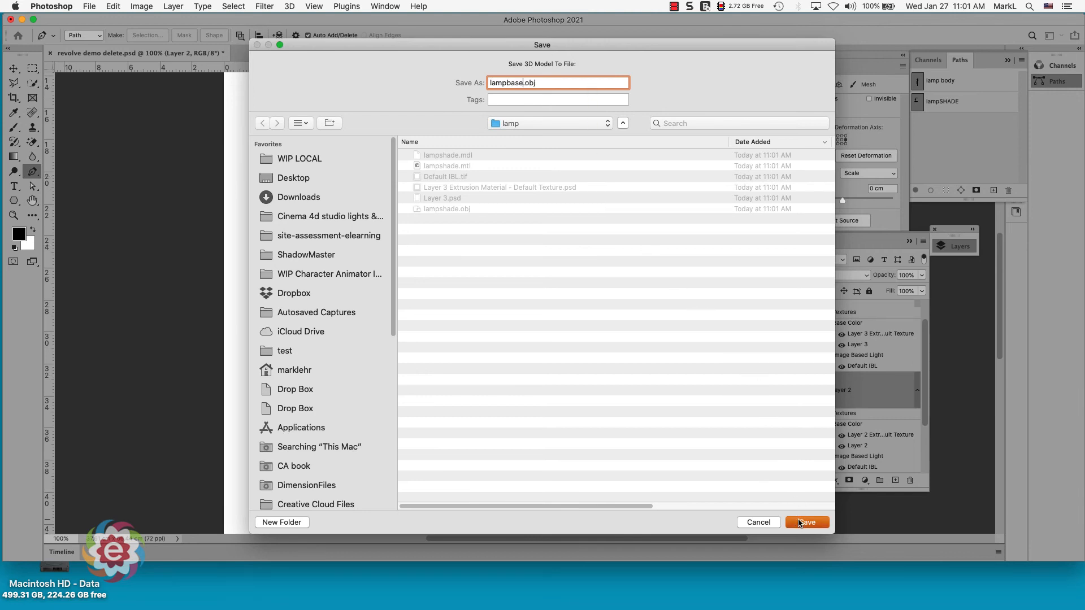
Step: Quit Photoshop, saving the changes to the lamp document
left_click(87, 6)
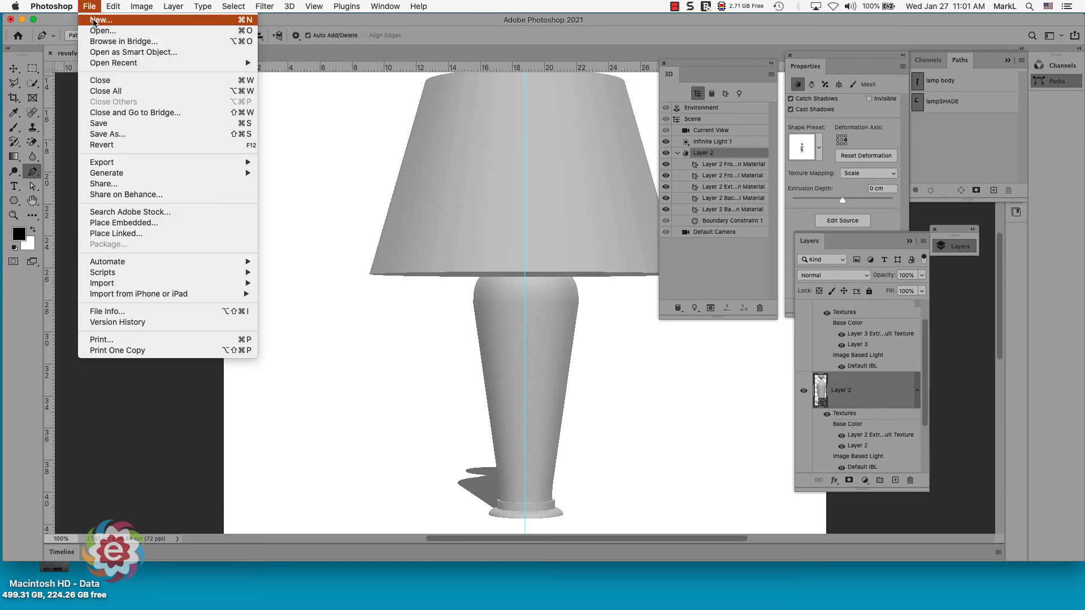
mouse_move(51, 6)
left_click(64, 116)
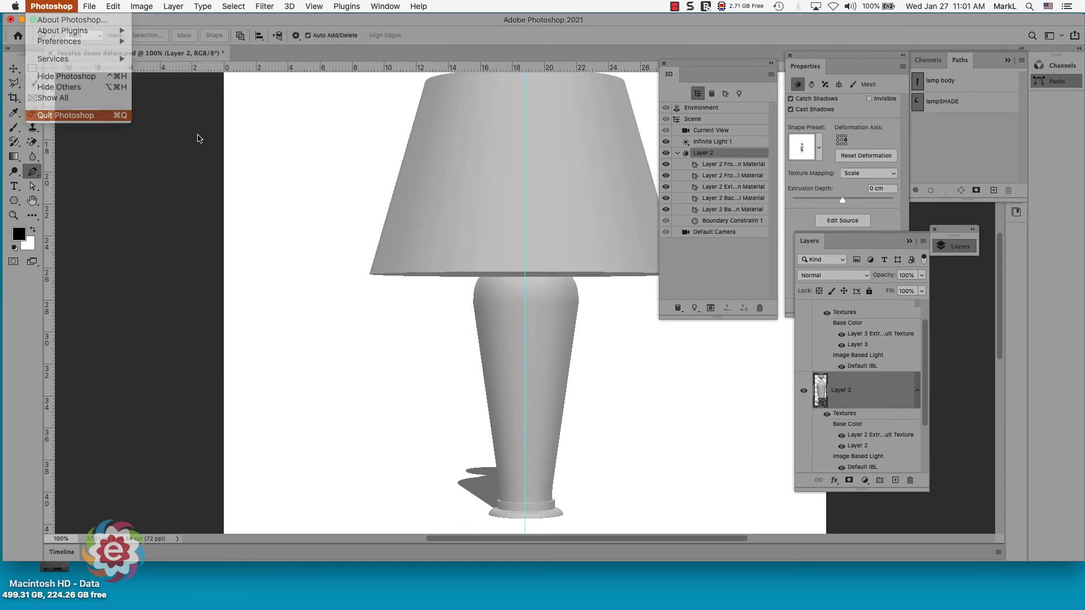
left_click(635, 210)
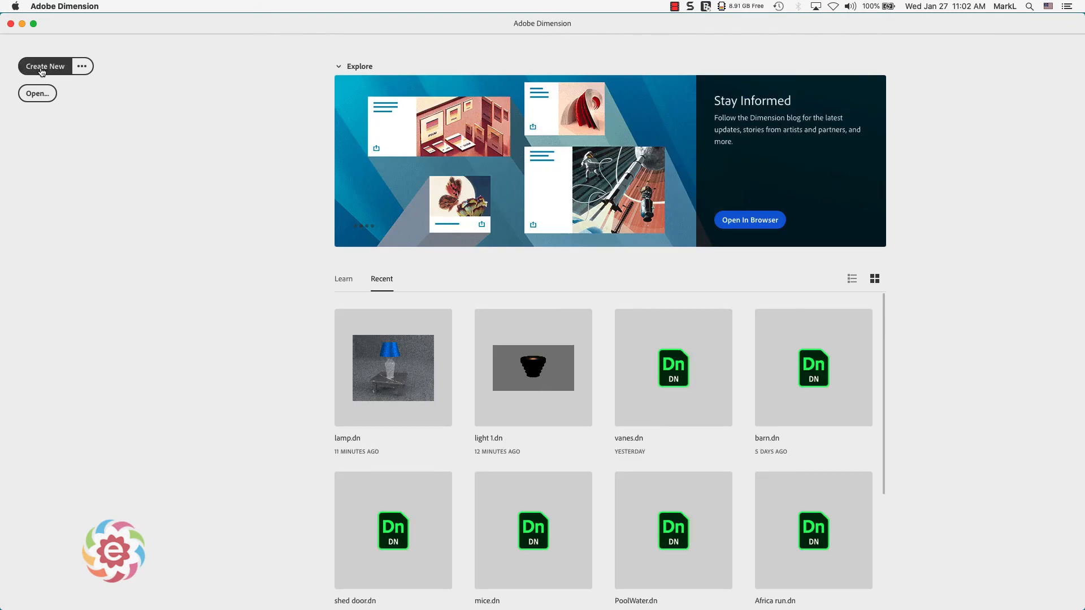
Step: Create a new document in Adobe Dimension and import lampbase.obj from the lamp folder
left_click(41, 68)
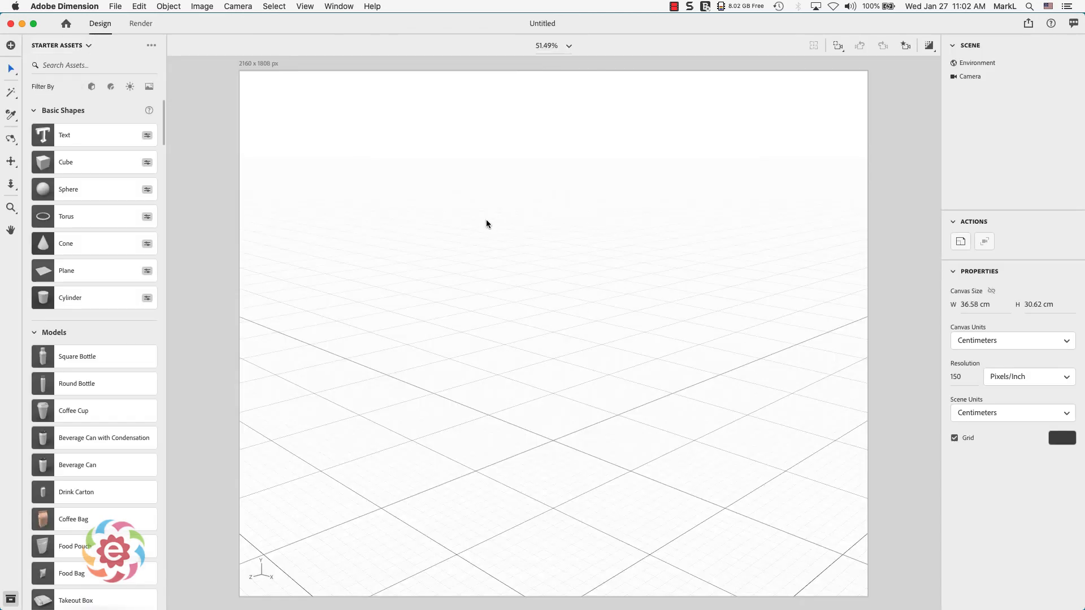
key("super+s")
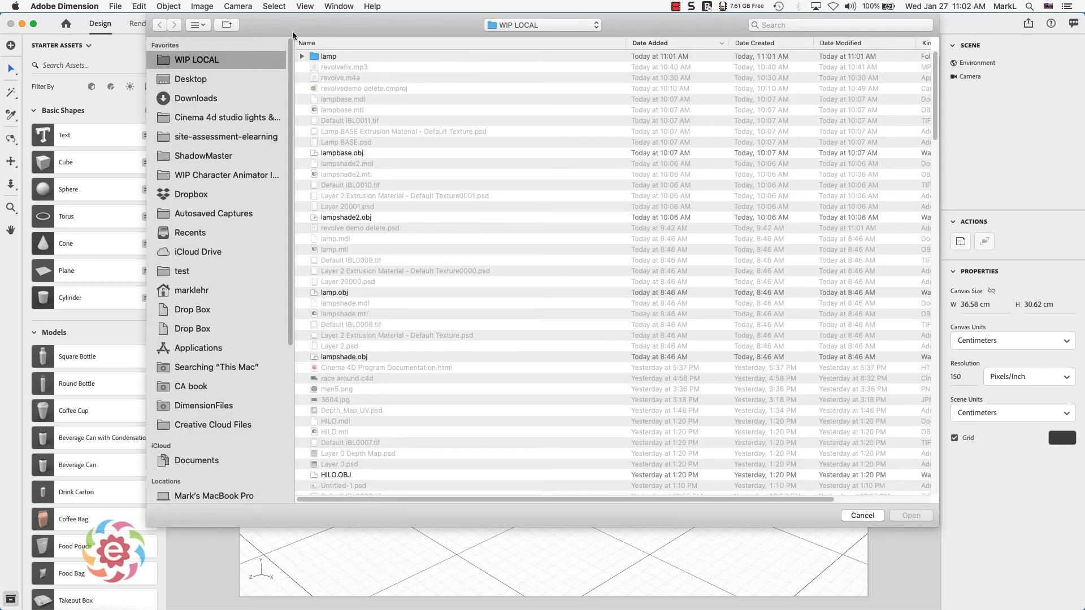
double_click(318, 57)
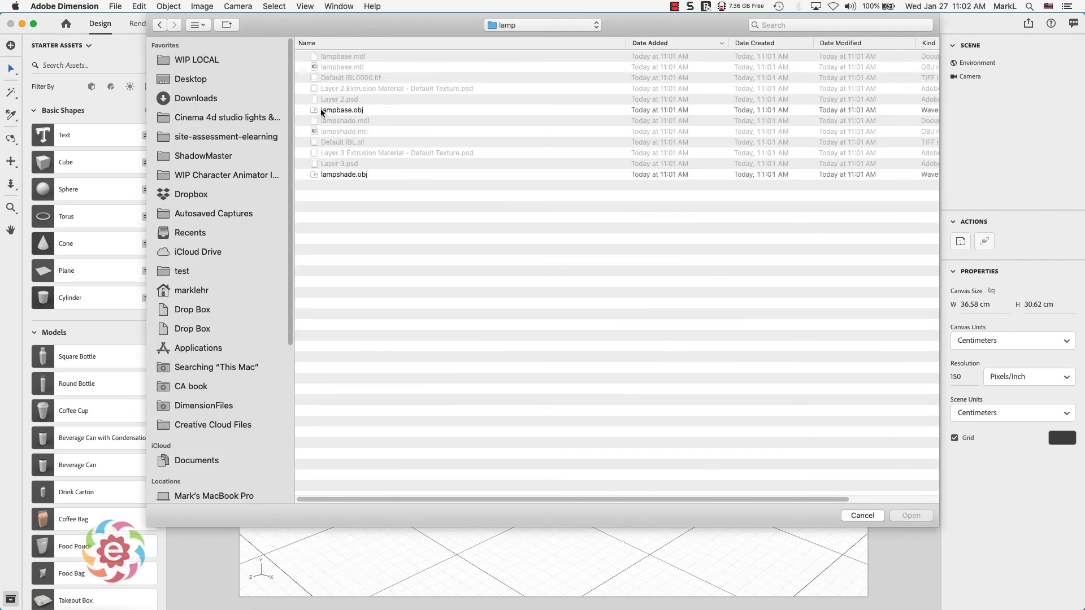
double_click(310, 111)
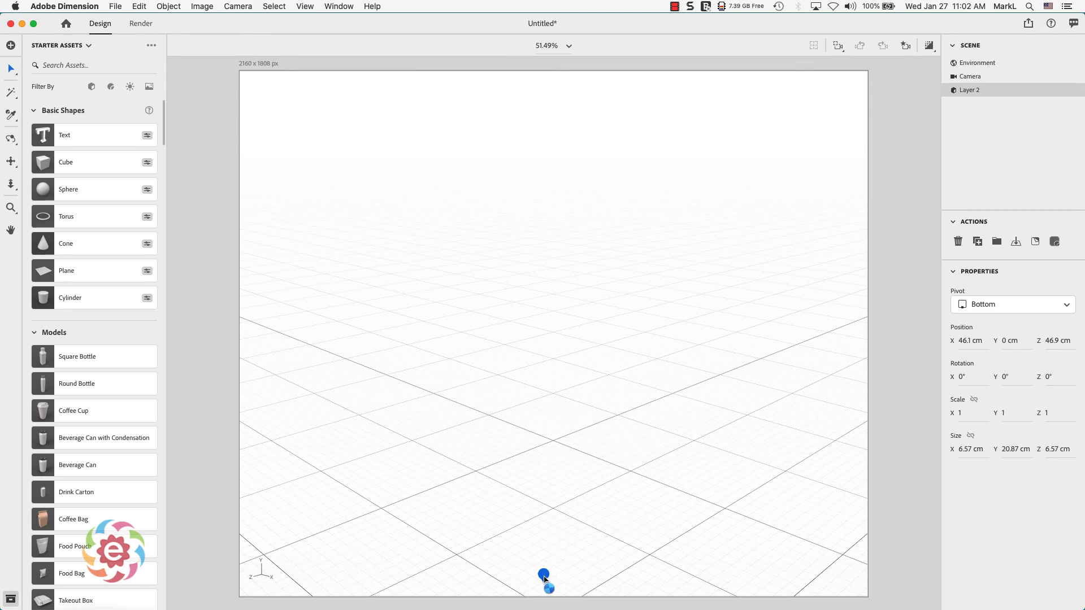
Step: Move the imported lamp base to the scene's centre by setting its X and Z positions to 0 cm
left_click(969, 340)
type("00")
key("Tab")
key("Tab")
type("0")
key("Return")
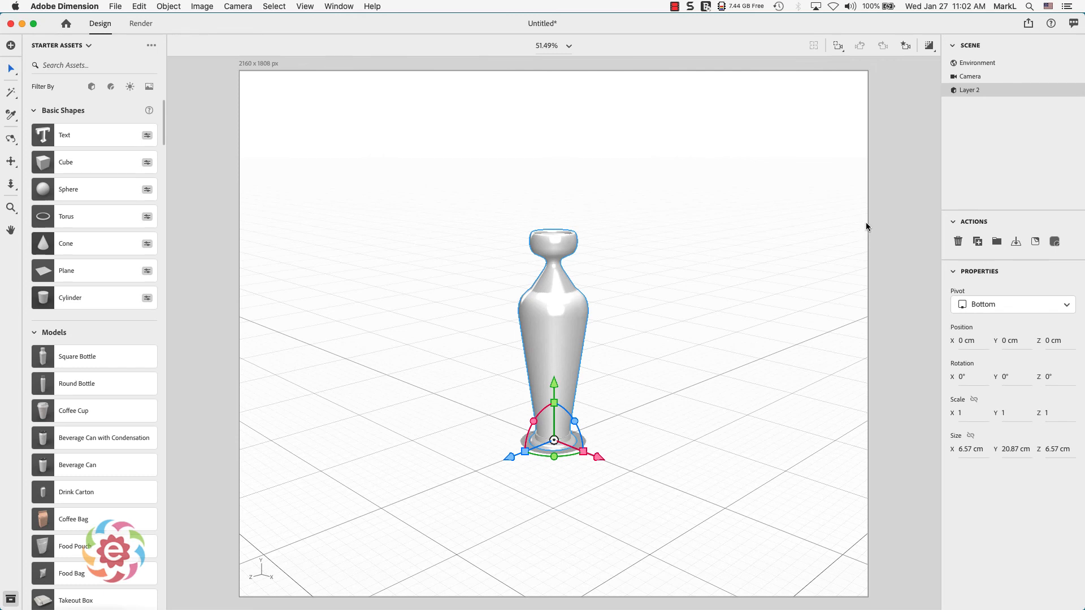
Step: Bookmark the current camera view under the name default
left_click(906, 45)
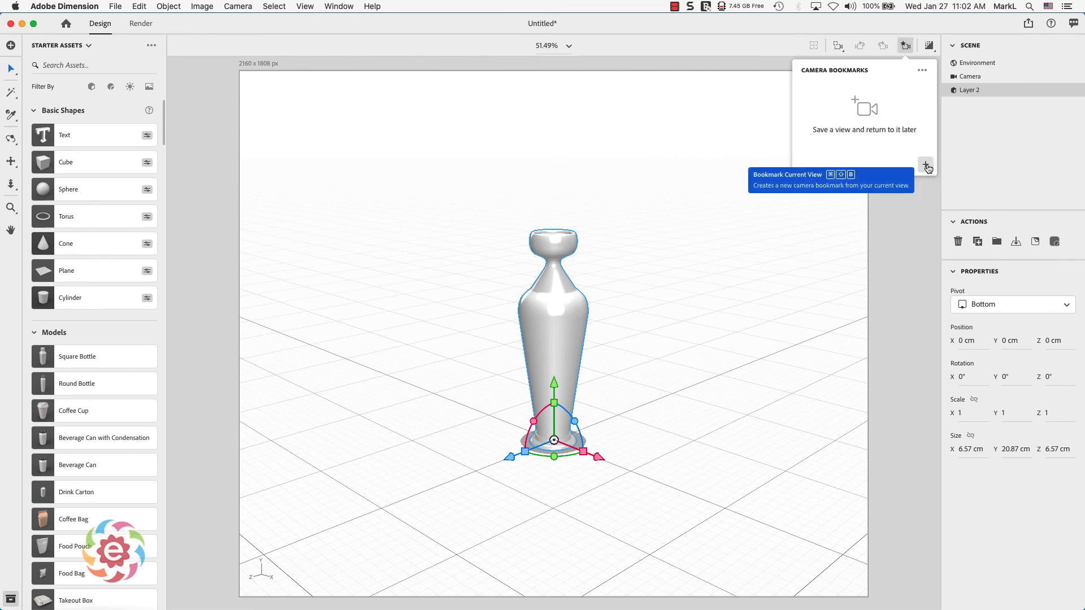
left_click(926, 165)
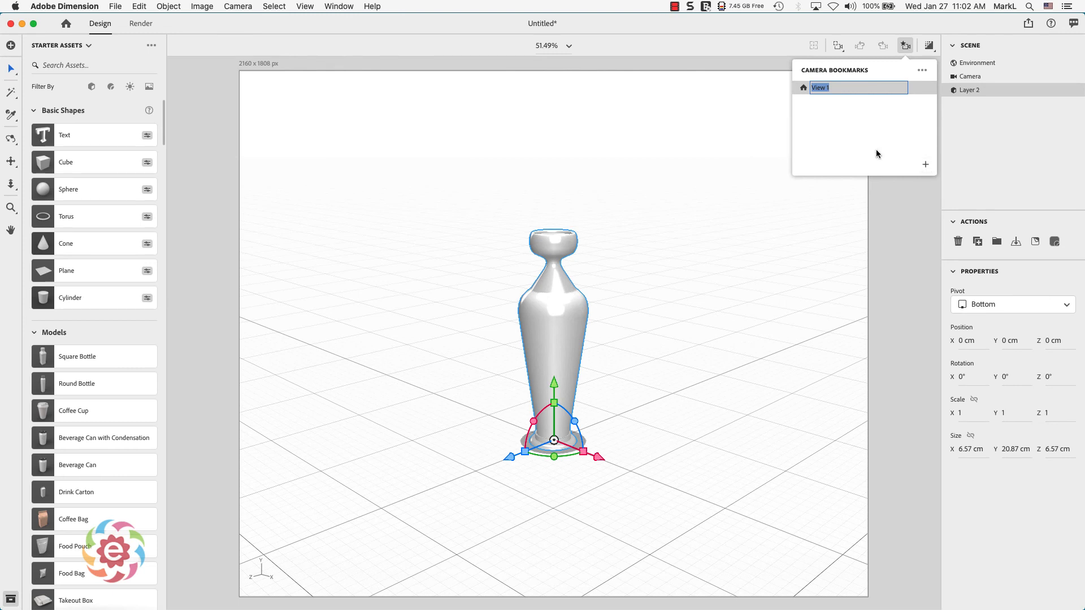
type("default")
key("Return")
Step: Switch the camera to the Top view and bookmark it as top
left_click(234, 6)
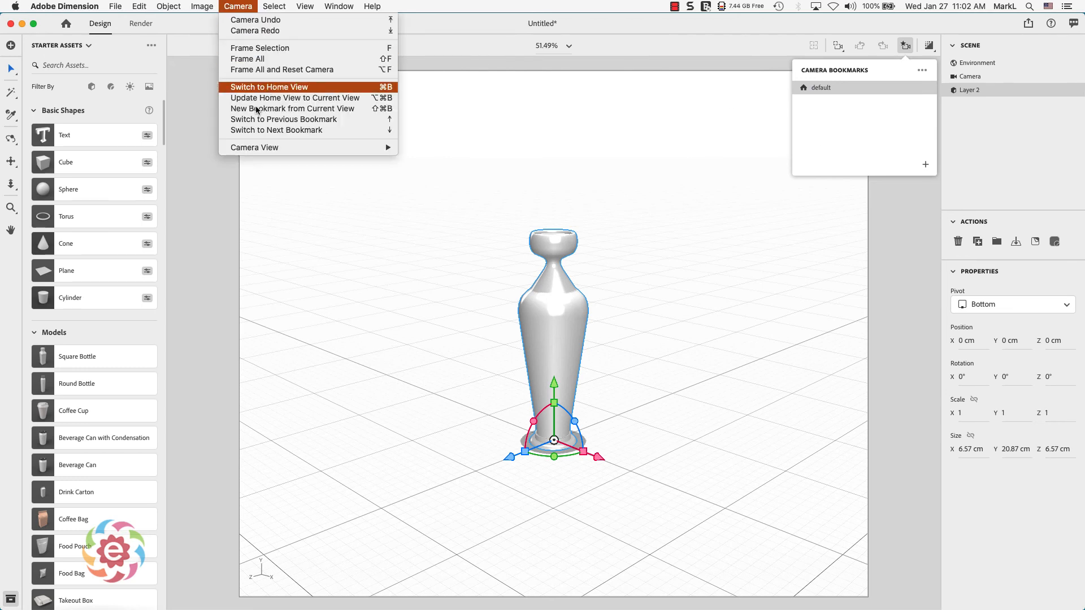
mouse_move(286, 148)
left_click(415, 148)
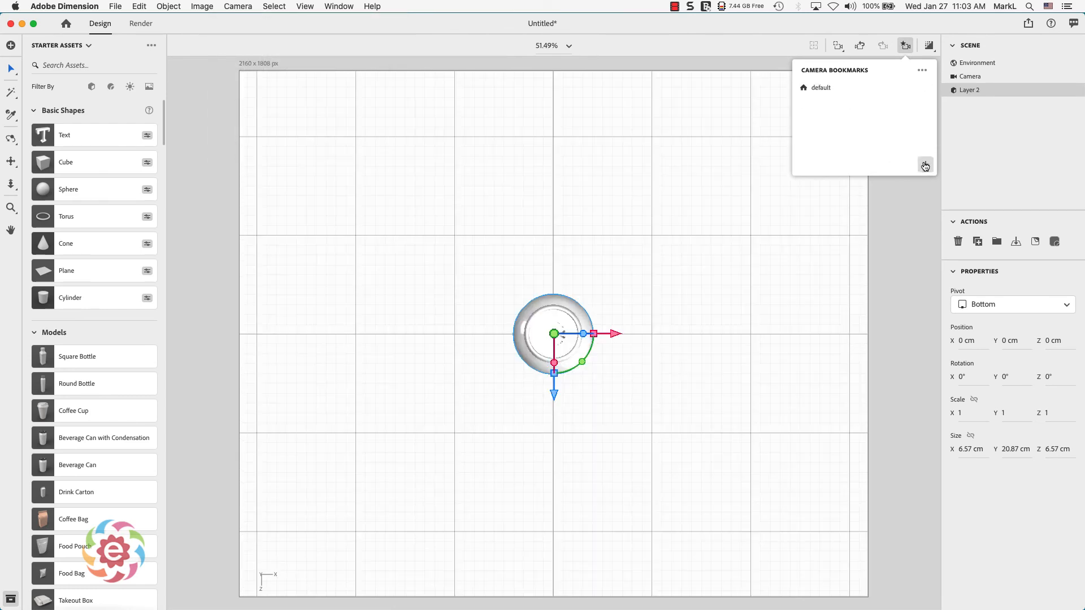
left_click(925, 165)
type("top")
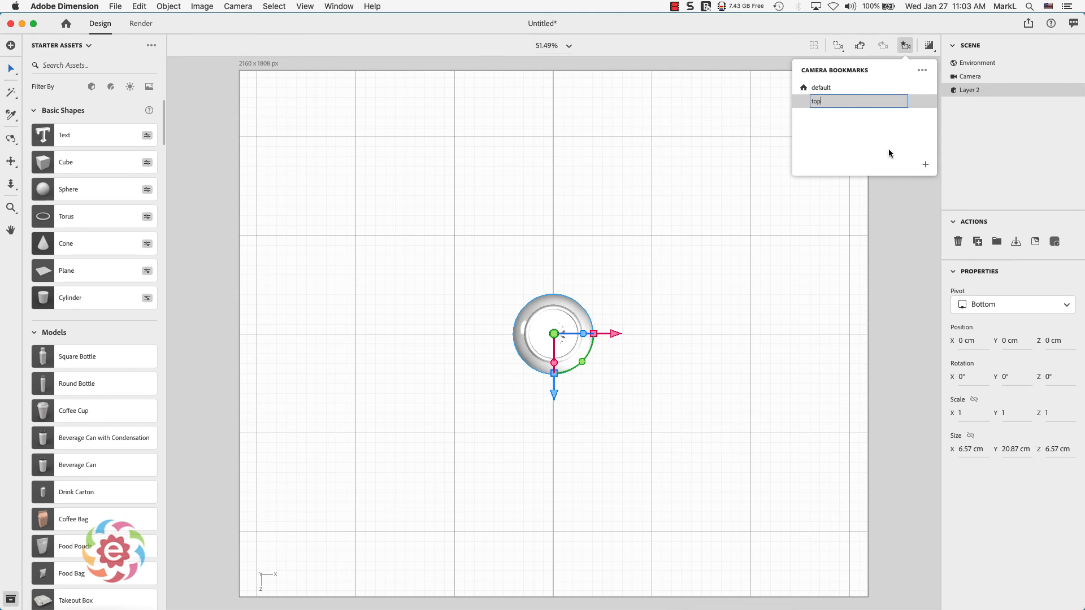
key("Return")
Step: Bookmark the camera's Front view as "front view", return to the default view and deselect the lamp base
left_click(236, 6)
mouse_move(273, 149)
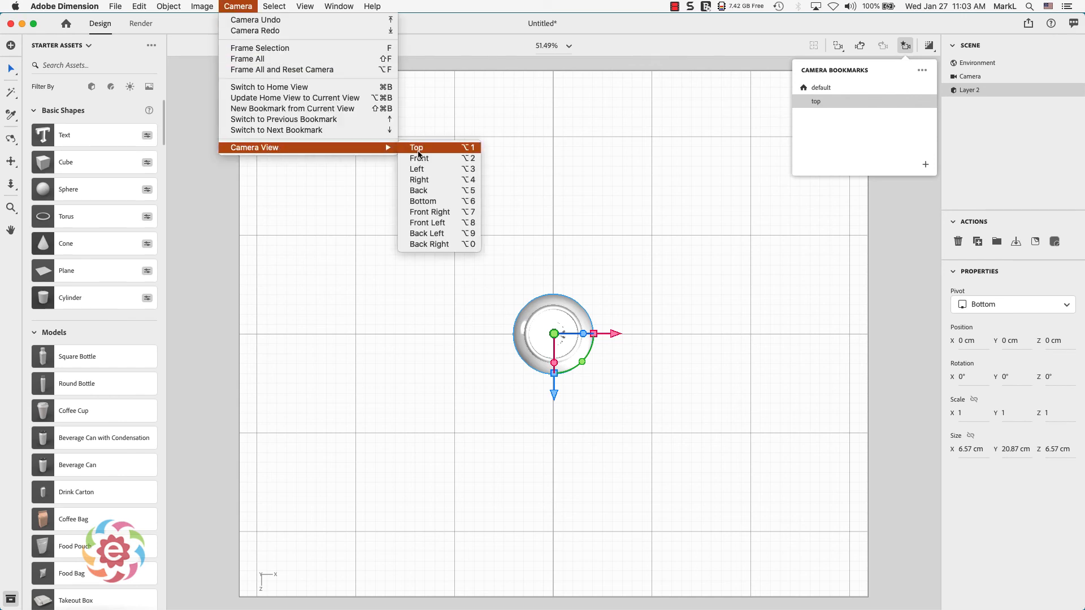
left_click(468, 162)
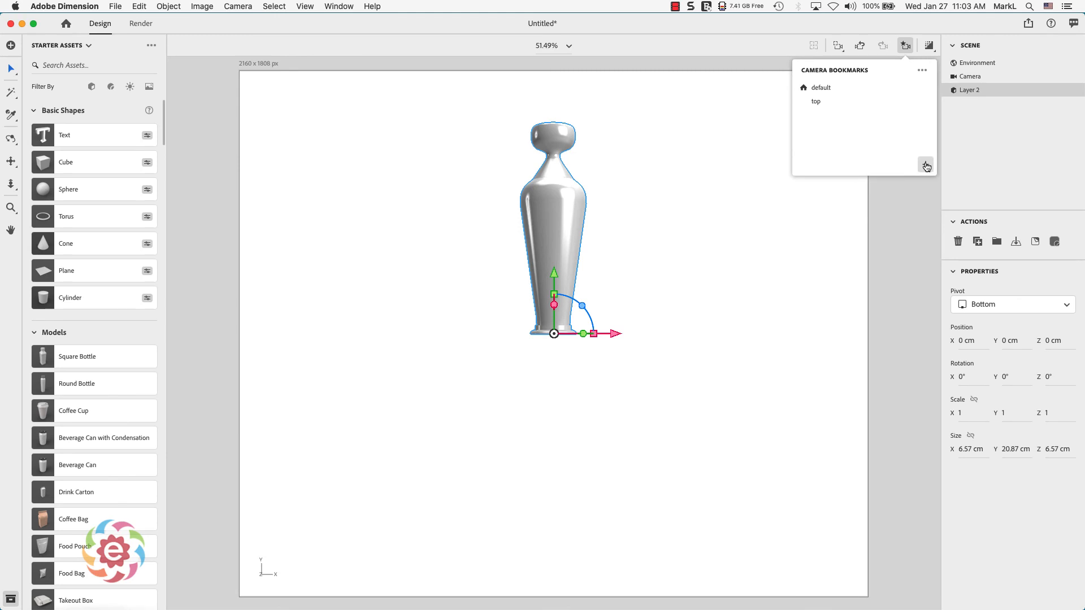
left_click(927, 164)
type("front v")
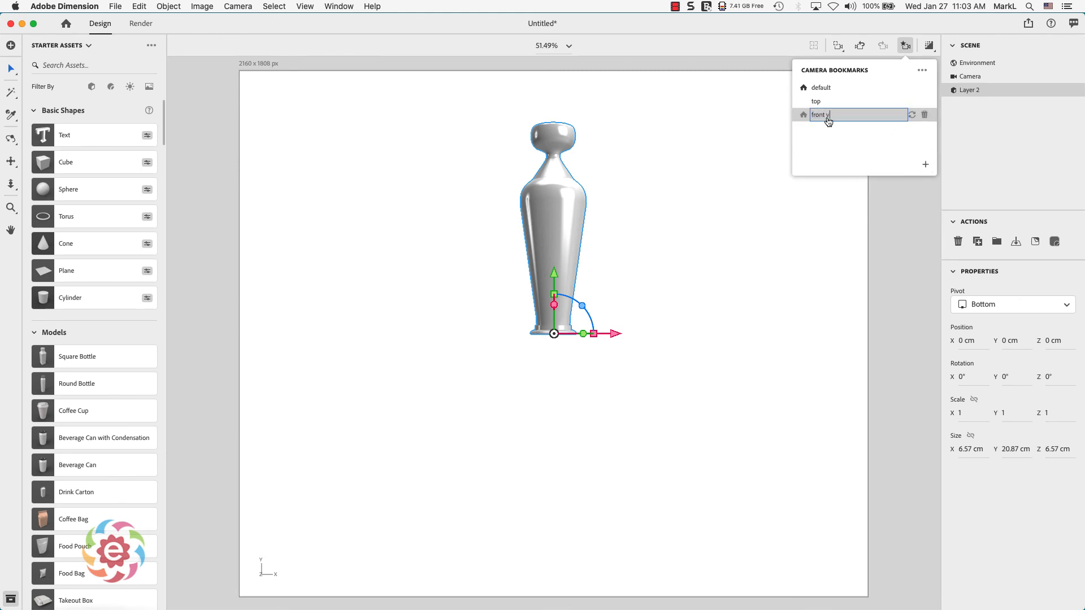
type("iew")
key("Return")
left_click(831, 88)
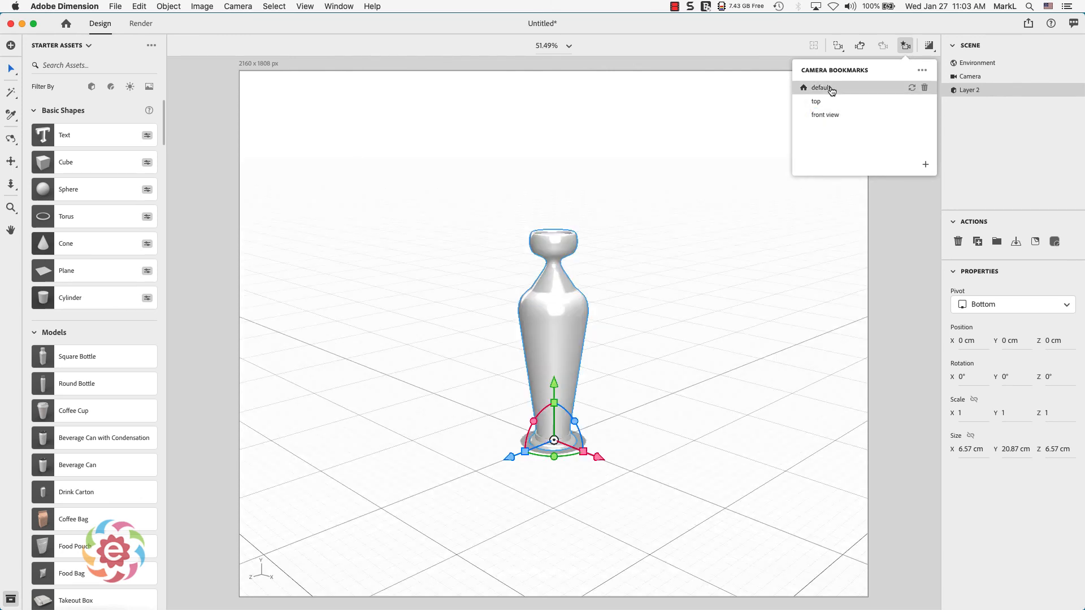
left_click(744, 354)
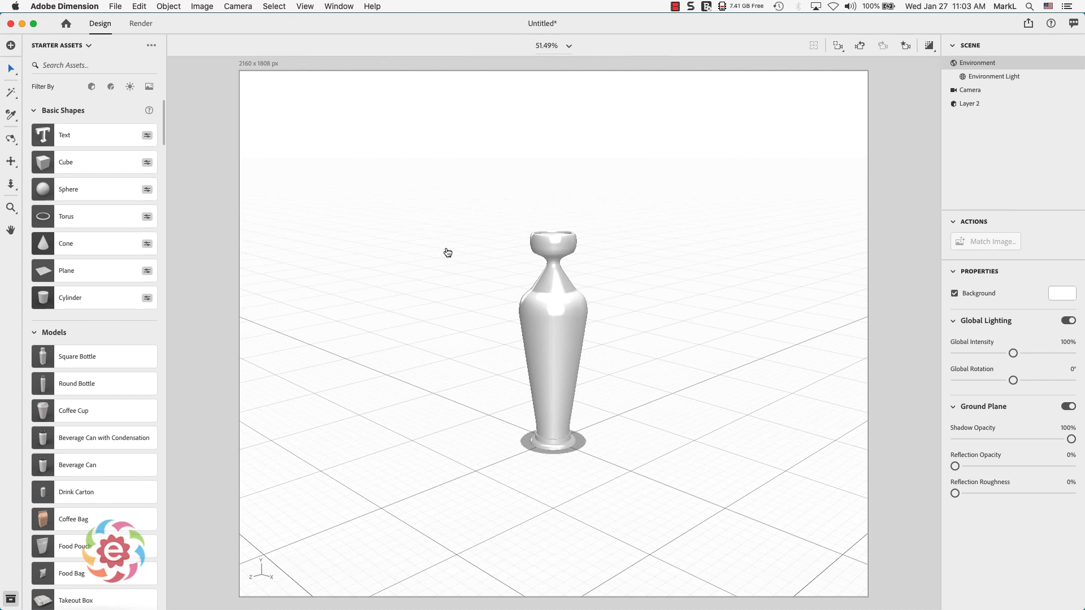
Step: Import lampshade.obj into the scene and centre it by setting its X and Z positions to 0 cm
key("super+i")
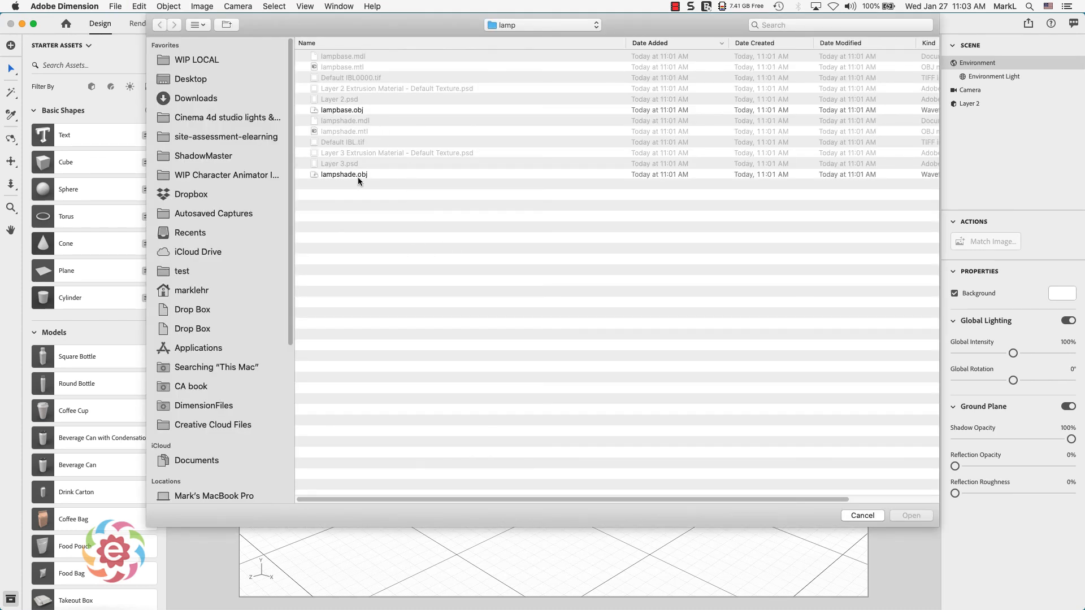
double_click(343, 174)
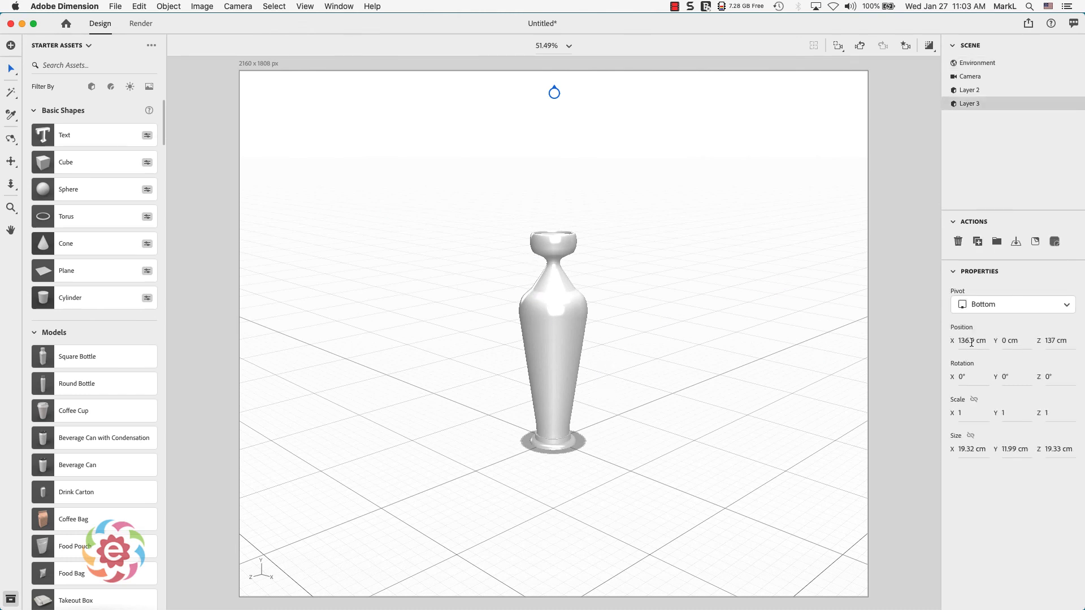
left_click(971, 342)
type("0")
key("Tab")
key("Tab")
type("0")
key("Return")
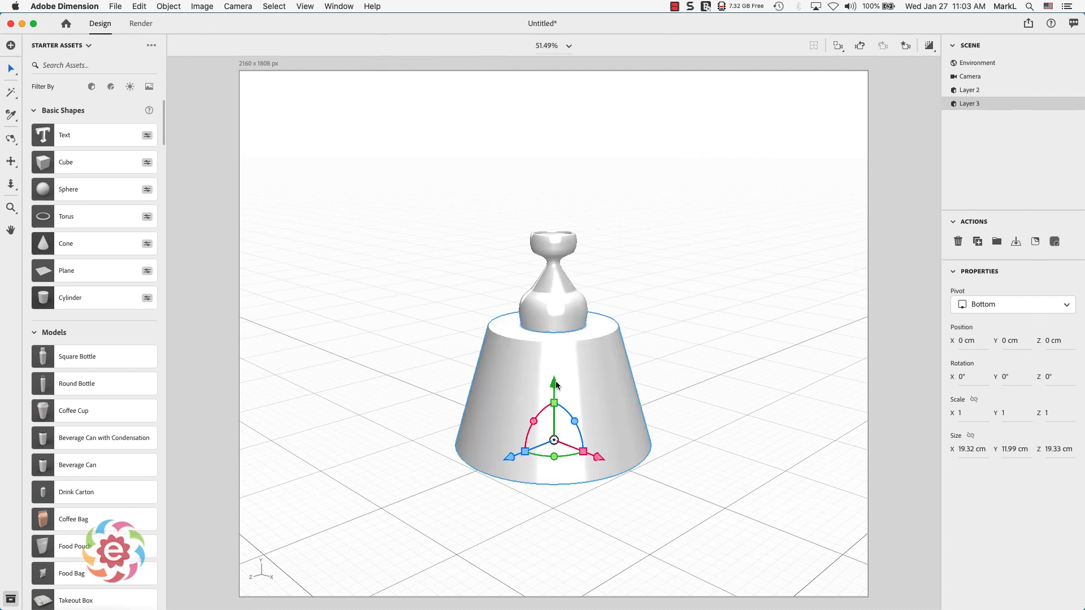
Step: Raise the lampshade along Y to about 16.2 cm onto the lamp base, and check its placement in the bookmarked top and front views
left_click_drag(555, 385, 582, 224)
left_click(906, 45)
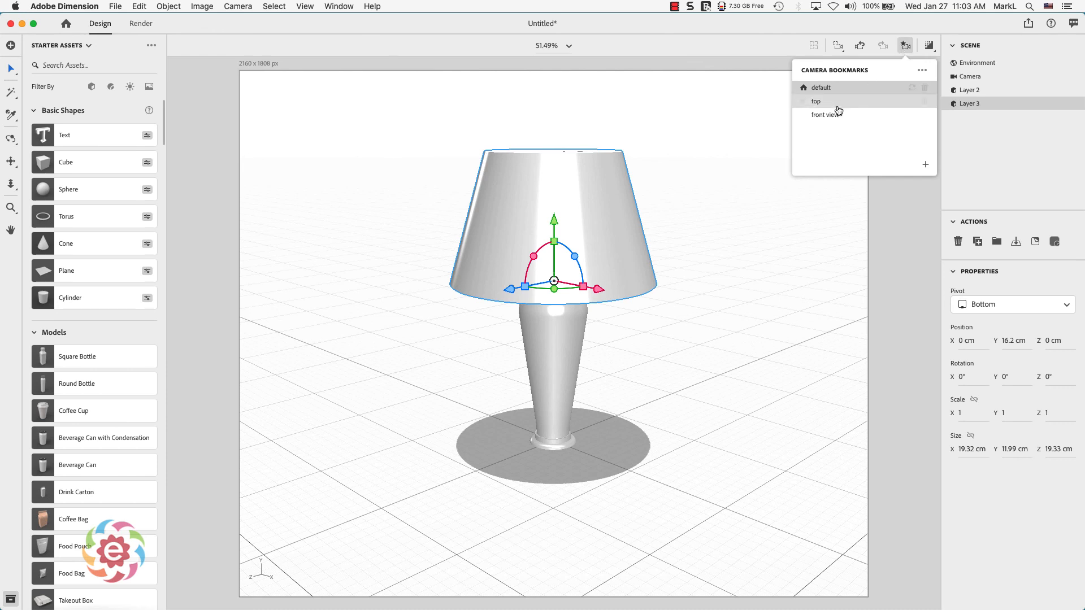
left_click(838, 107)
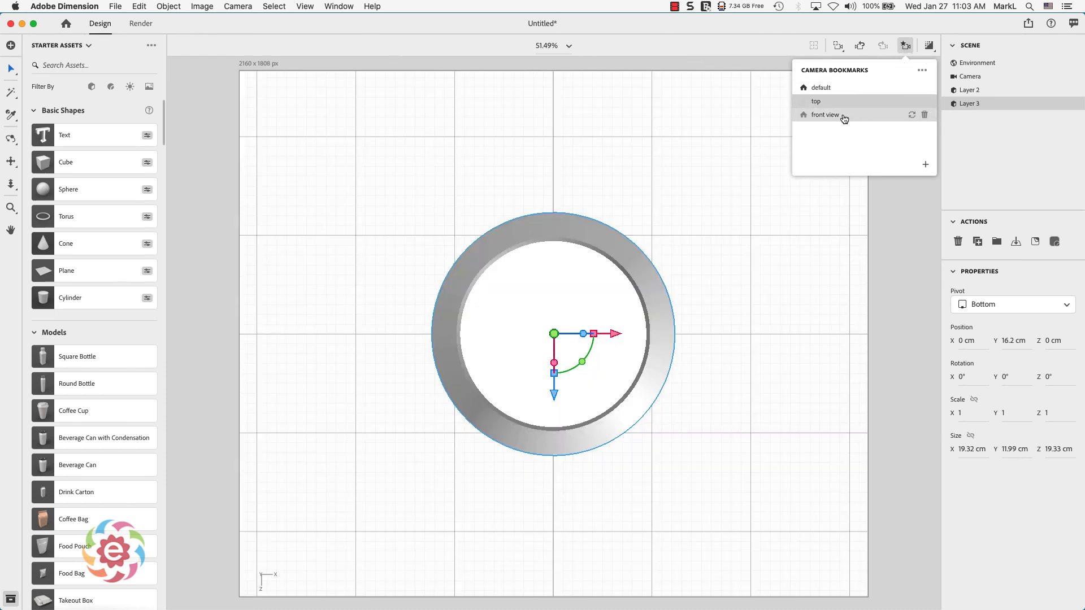
left_click(843, 116)
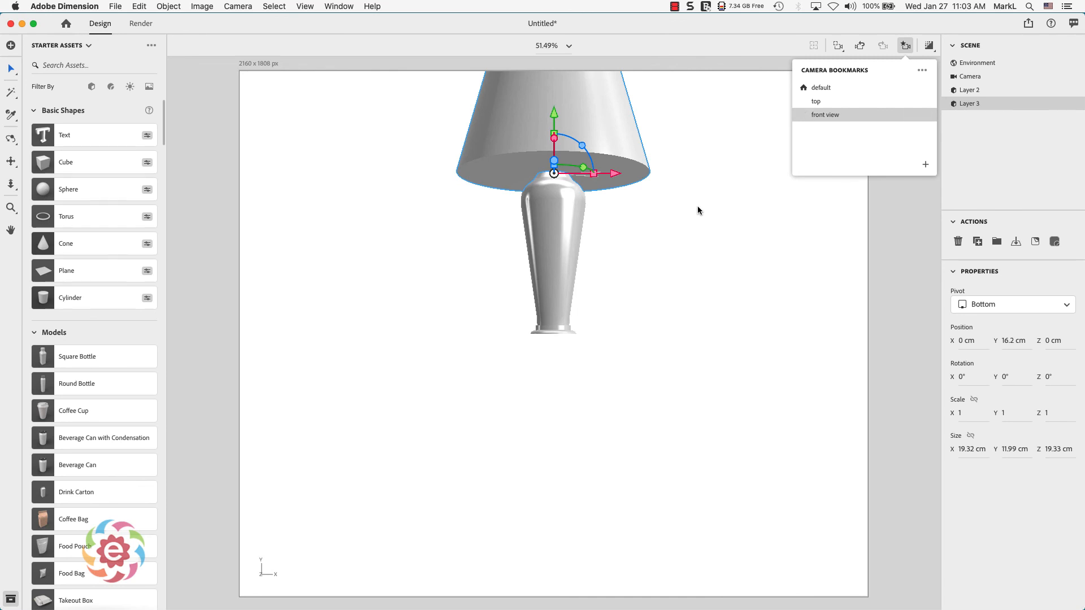
key("2")
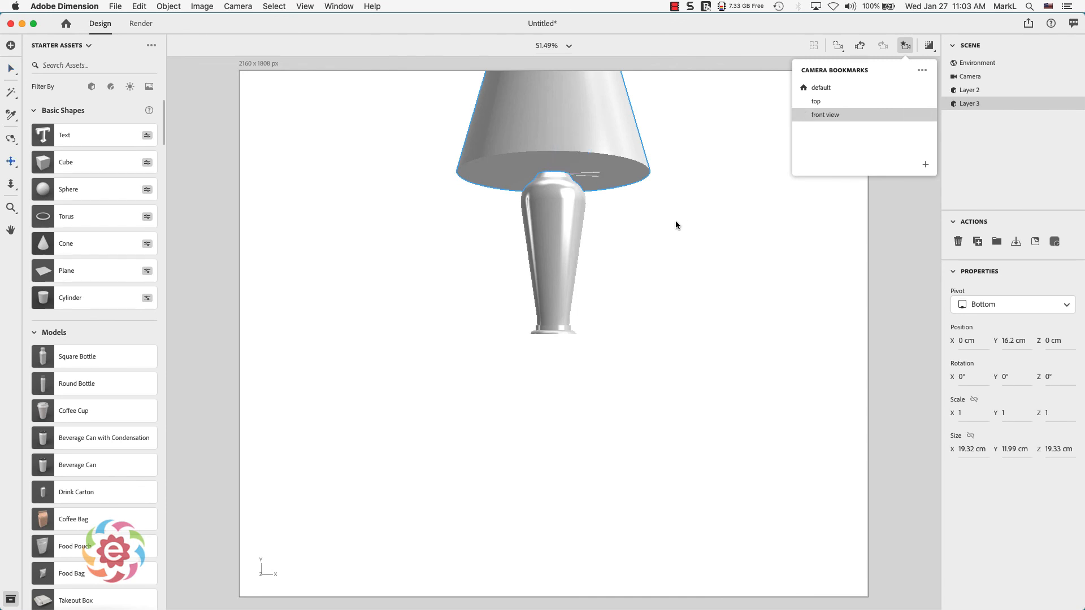
left_click_drag(677, 225, 673, 362)
key("v")
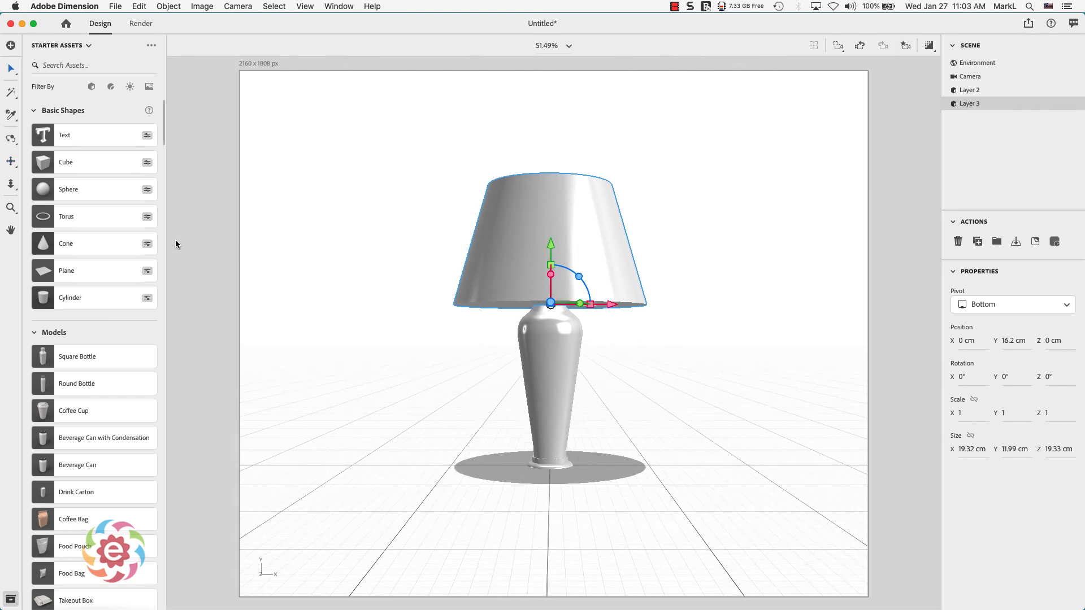
Step: Filter the starter assets to materials and apply the Matte material to the lampshade
left_click(110, 88)
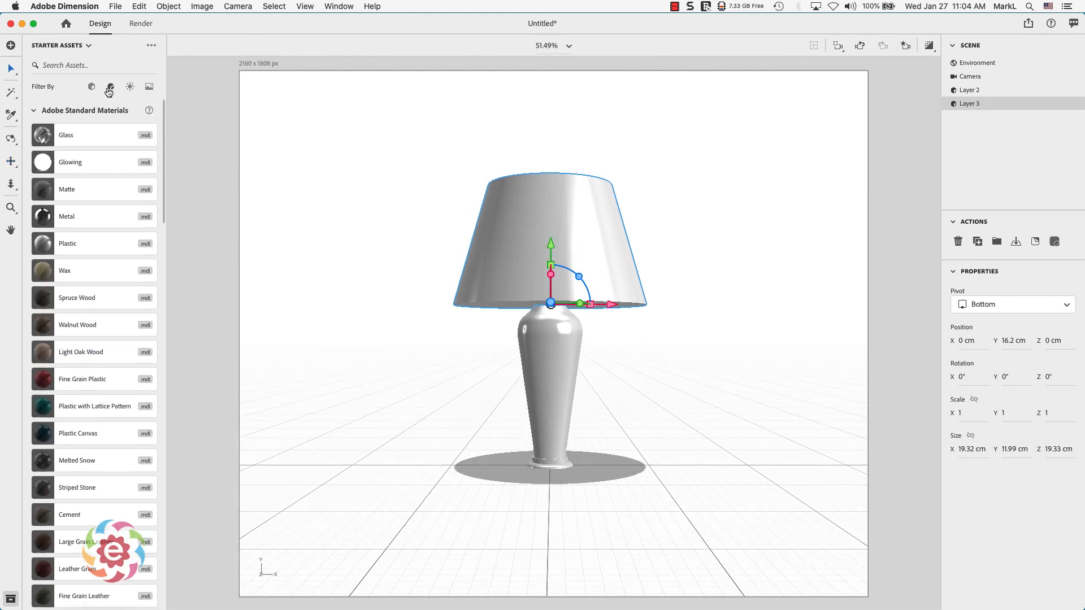
left_click_drag(49, 194, 538, 221)
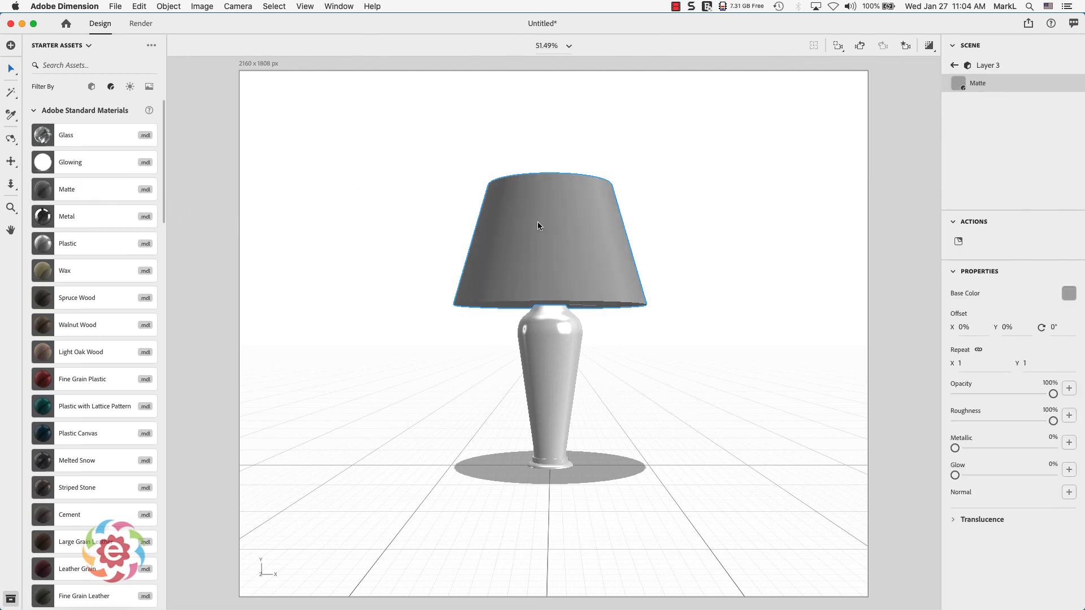